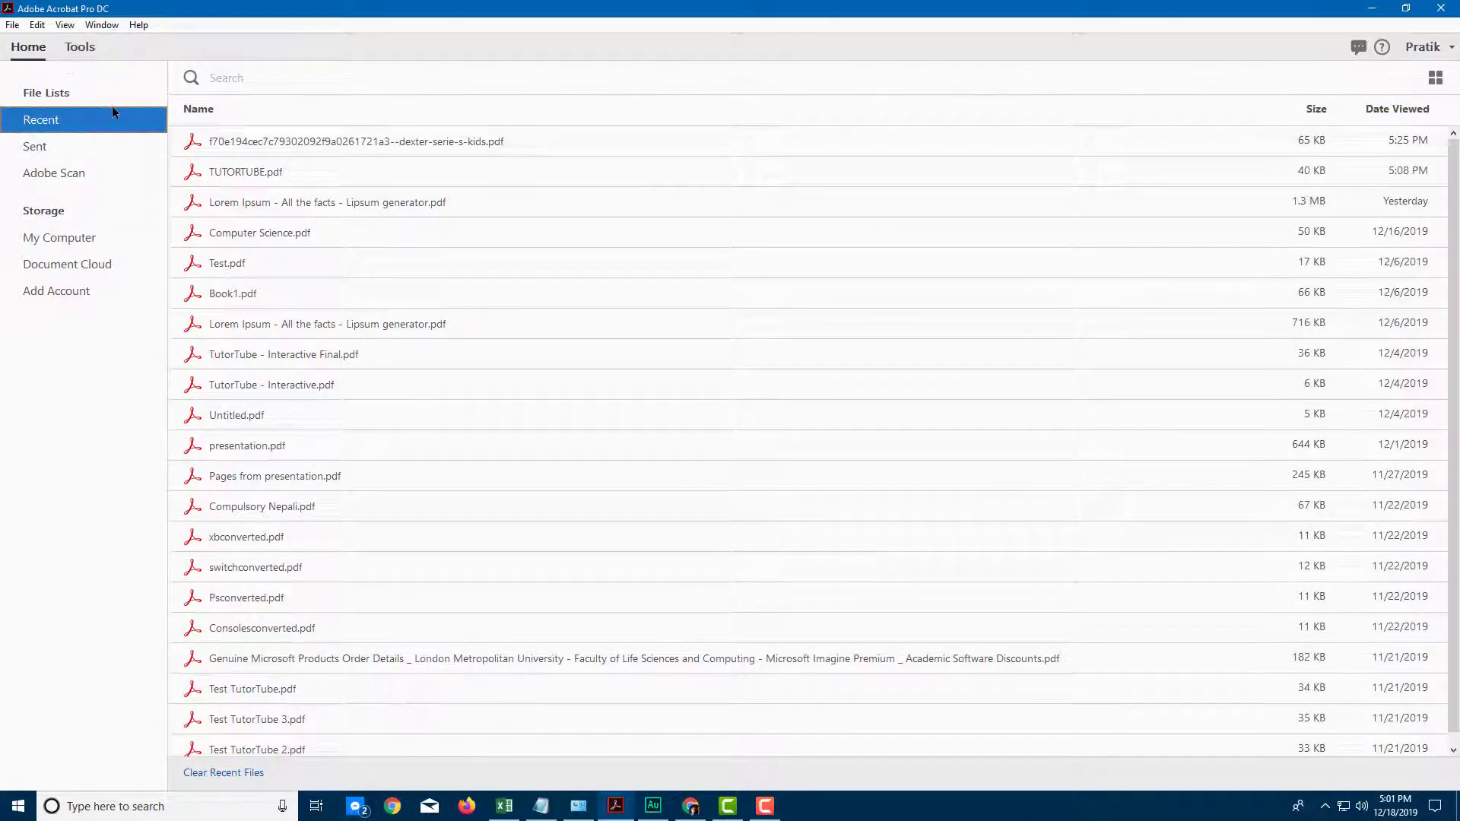
# Start a new PDF from a web page via File > Create > PDF from Web Page.
pyautogui.click(16, 27)
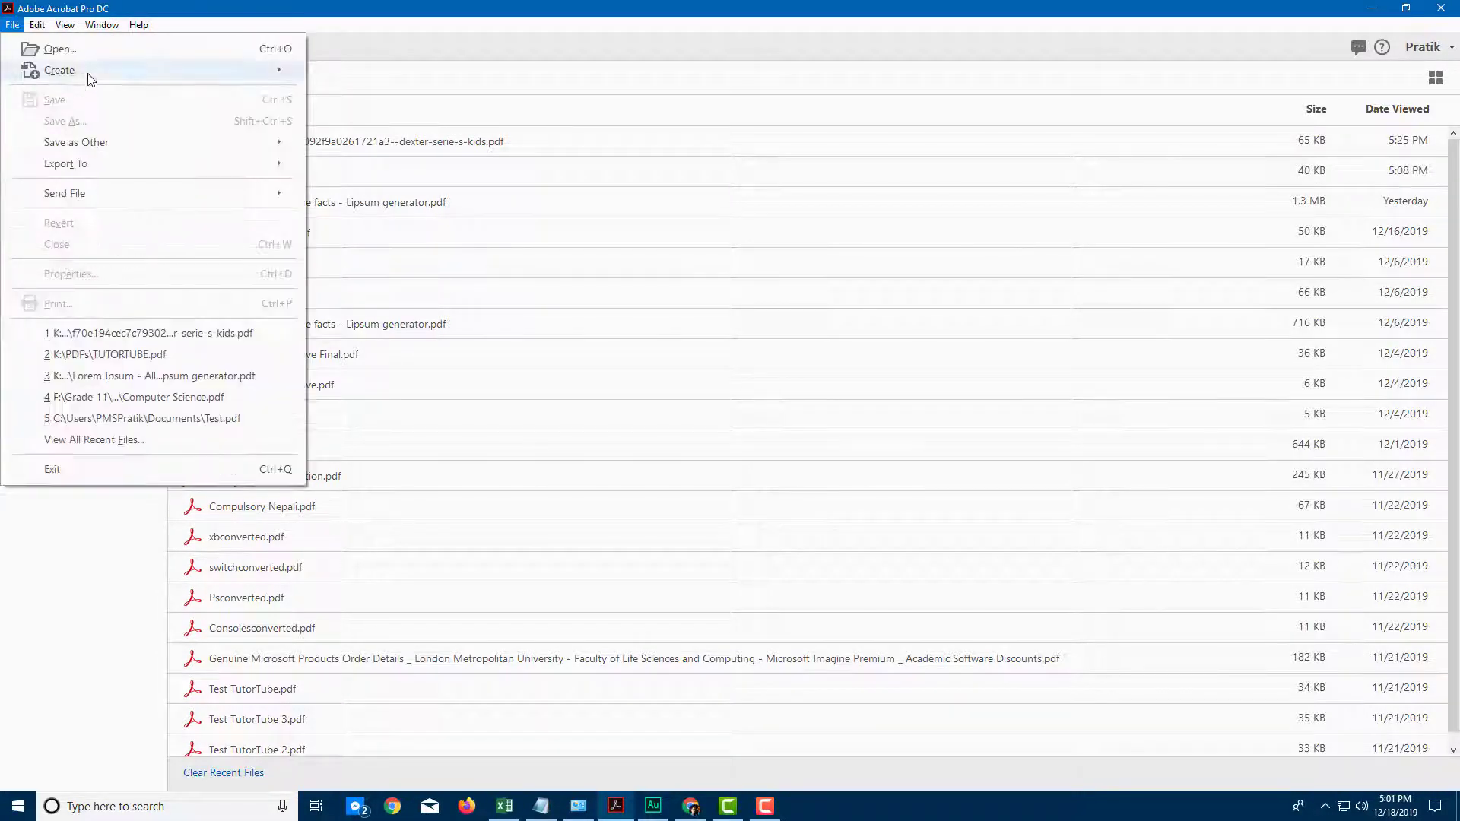
pyautogui.moveTo(90, 76)
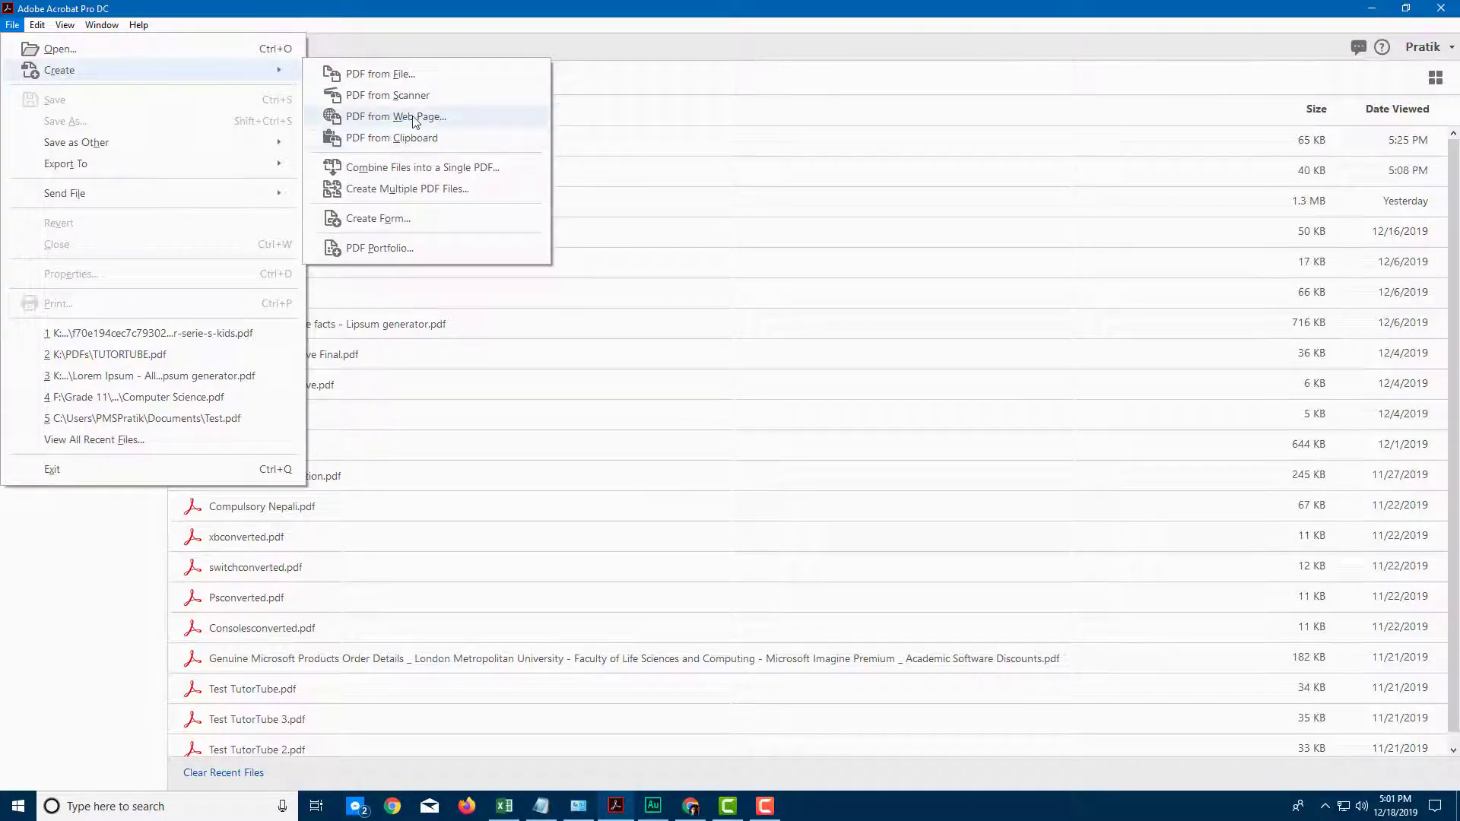
pyautogui.click(441, 118)
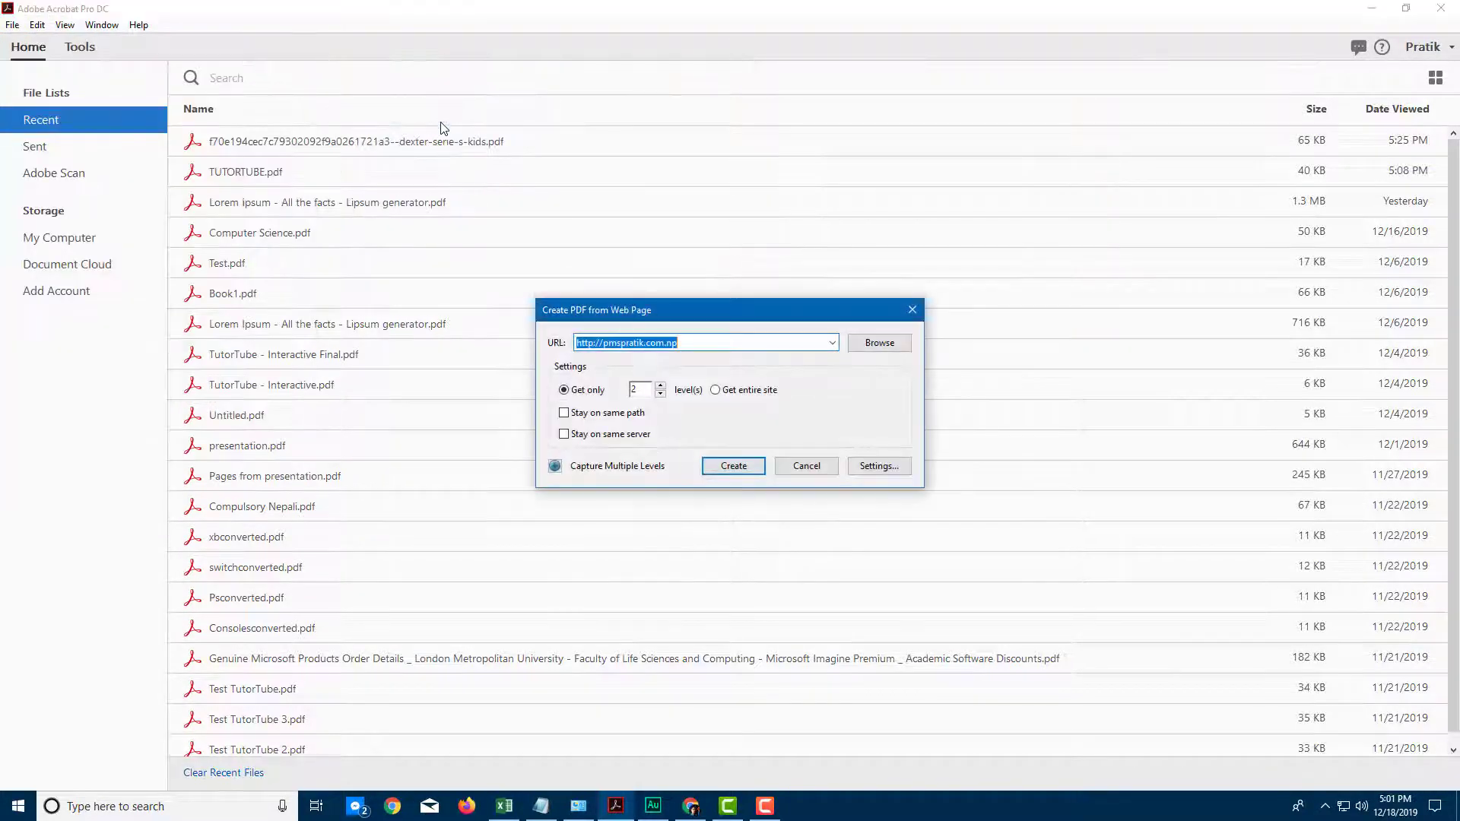
# Clear the old URL and browse for a local HTML file.
pyautogui.moveTo(678, 342); pyautogui.dragTo(575, 342)
pyautogui.press('BackSpace')
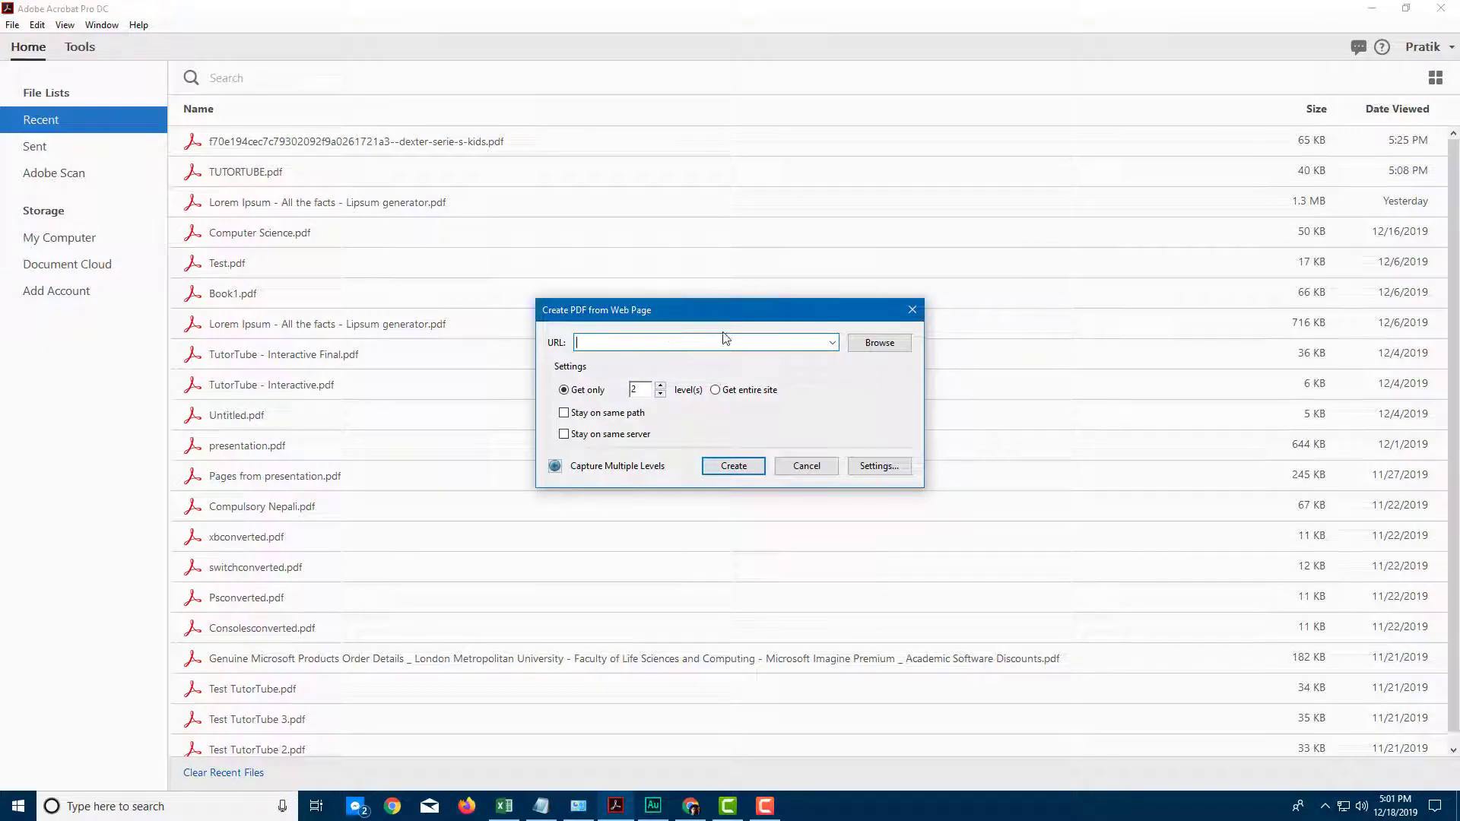
pyautogui.click(867, 343)
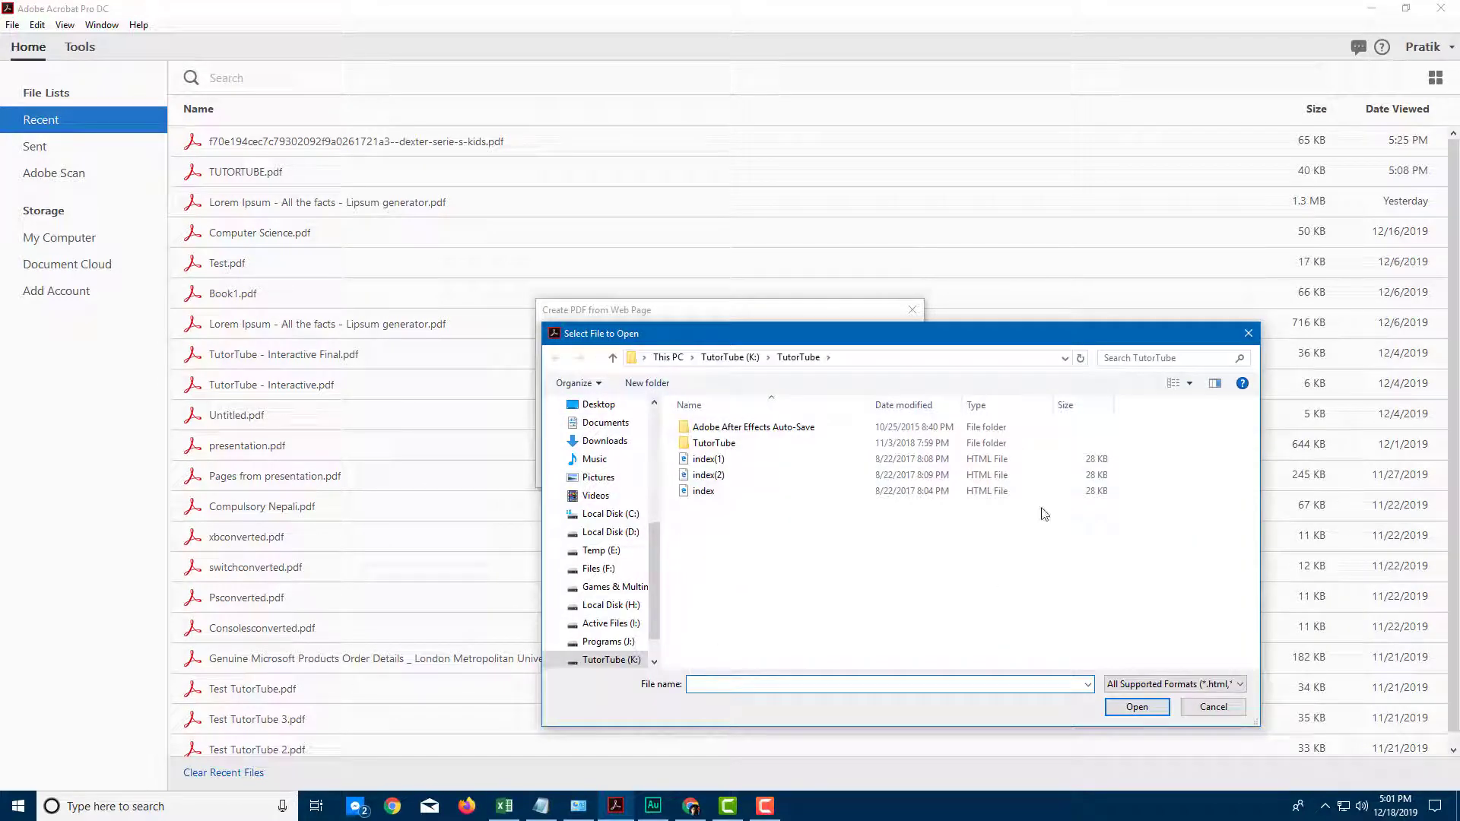
# Cancel the Select File dialog without choosing a file.
pyautogui.click(1247, 334)
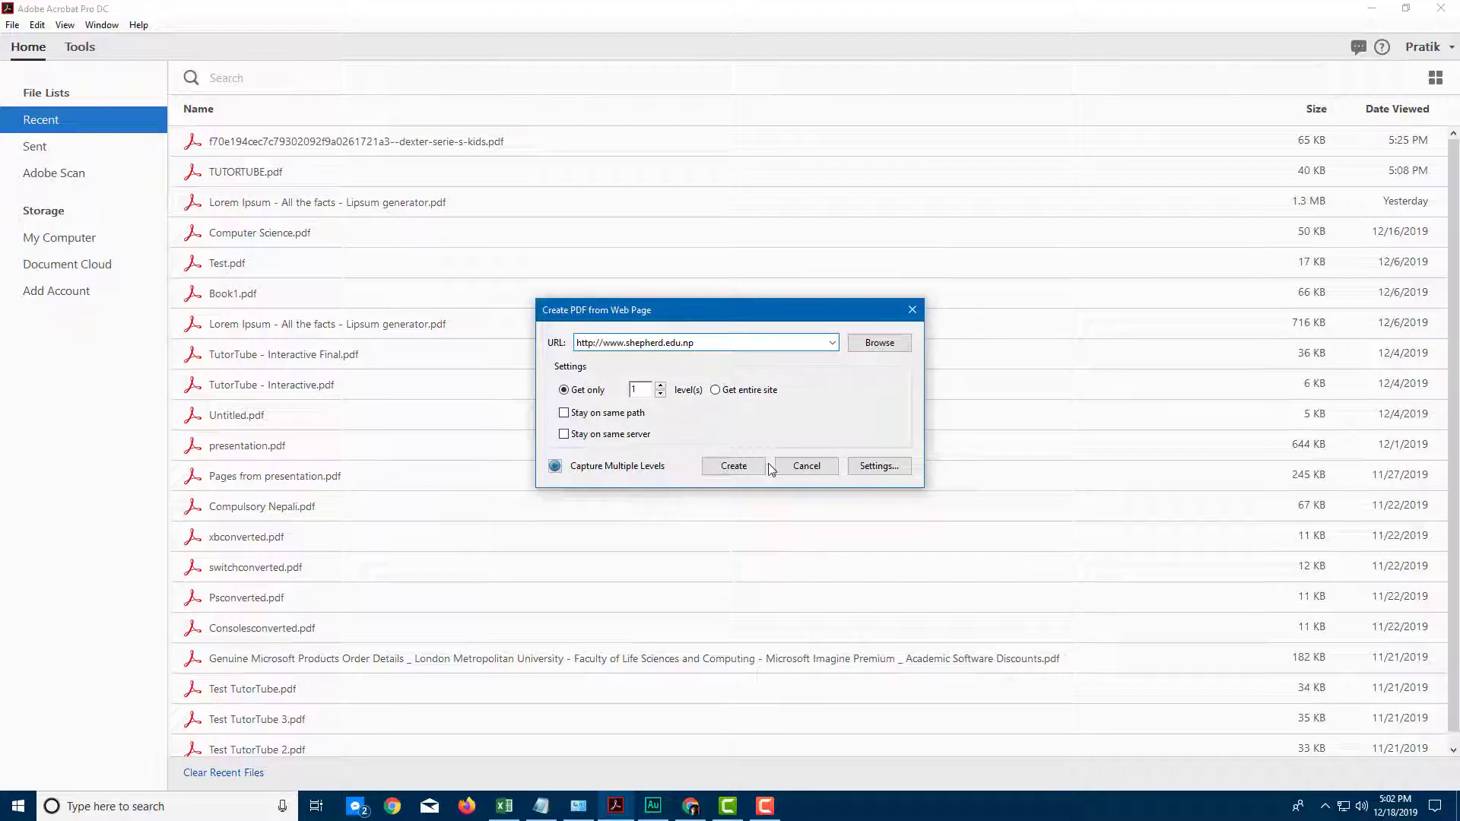
# In the conversion settings, keep HTML as the file type and enable Create PDF tags.
pyautogui.click(886, 468)
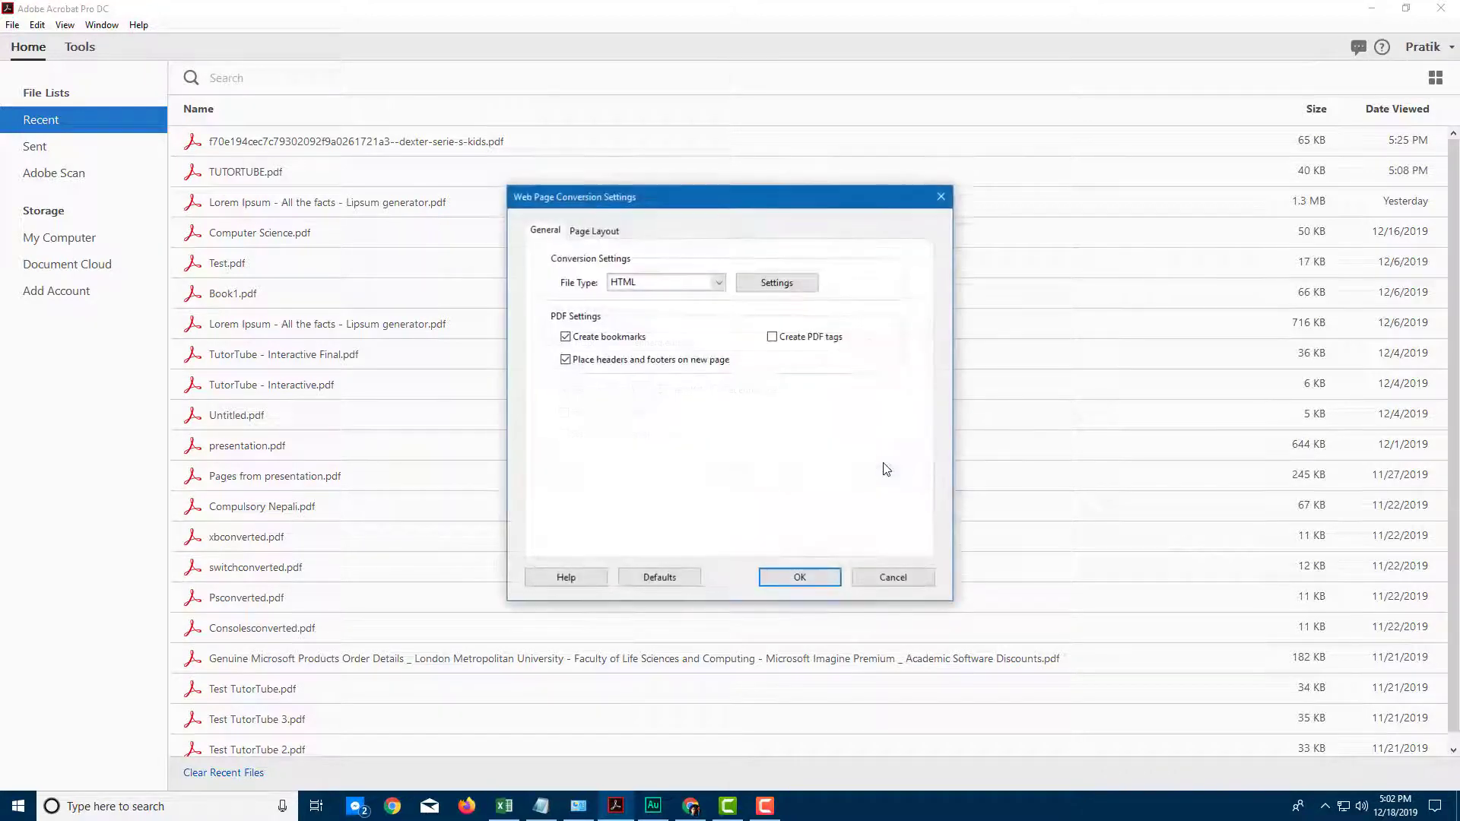
pyautogui.click(716, 287)
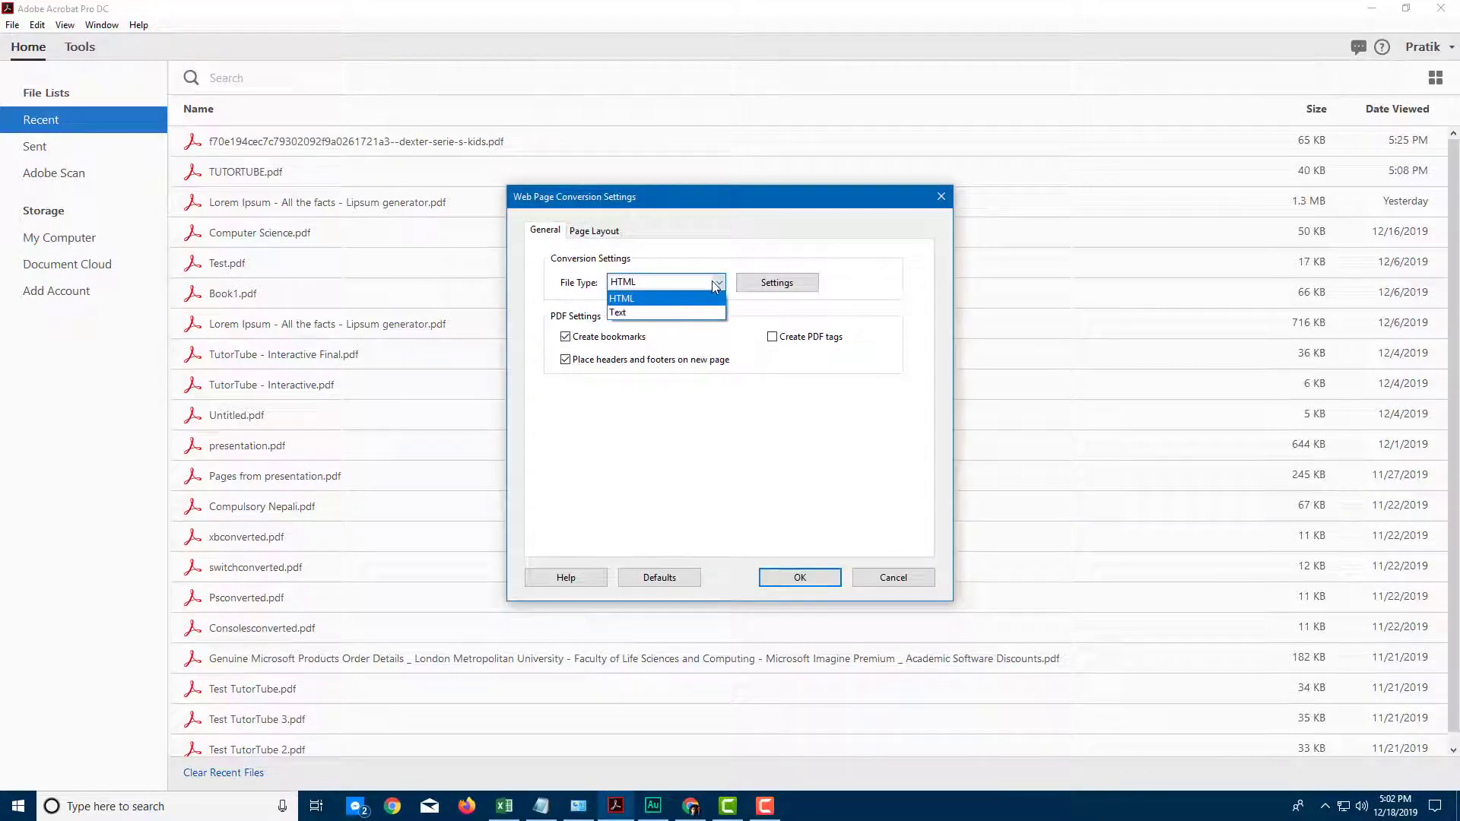
pyautogui.click(645, 304)
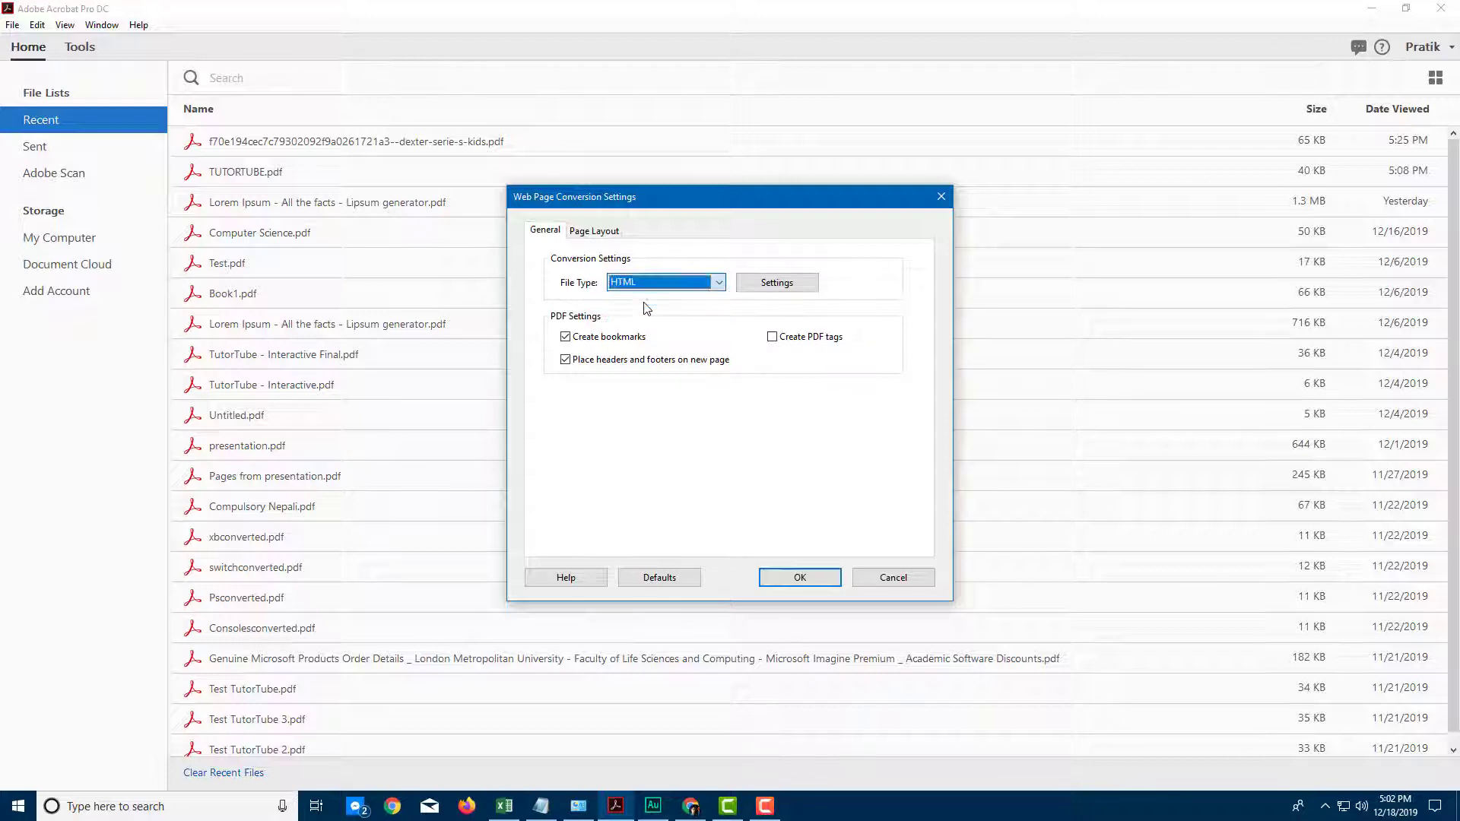
pyautogui.click(797, 337)
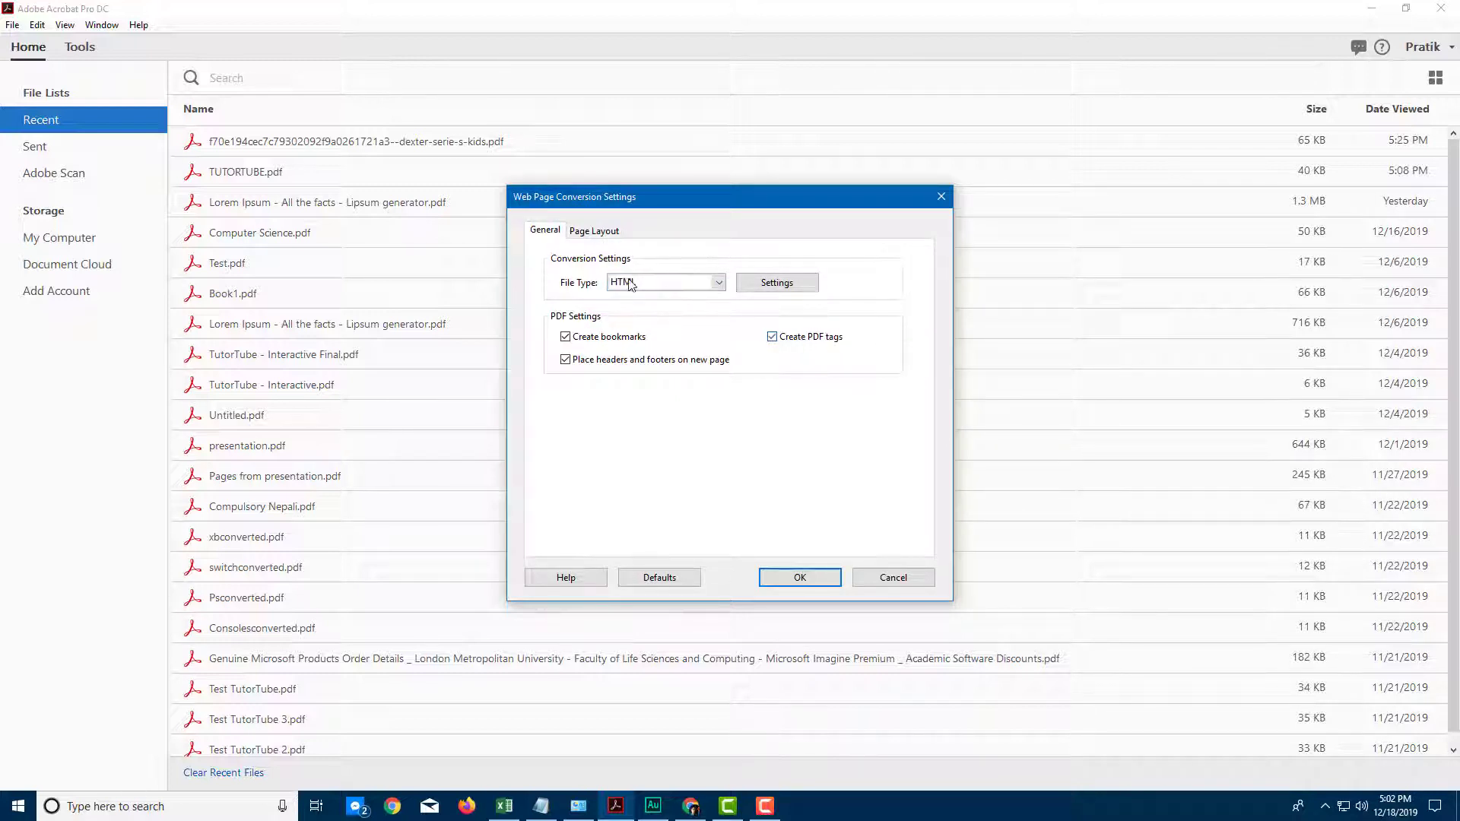
# Set the page layout to A4 landscape and confirm the settings.
pyautogui.click(600, 231)
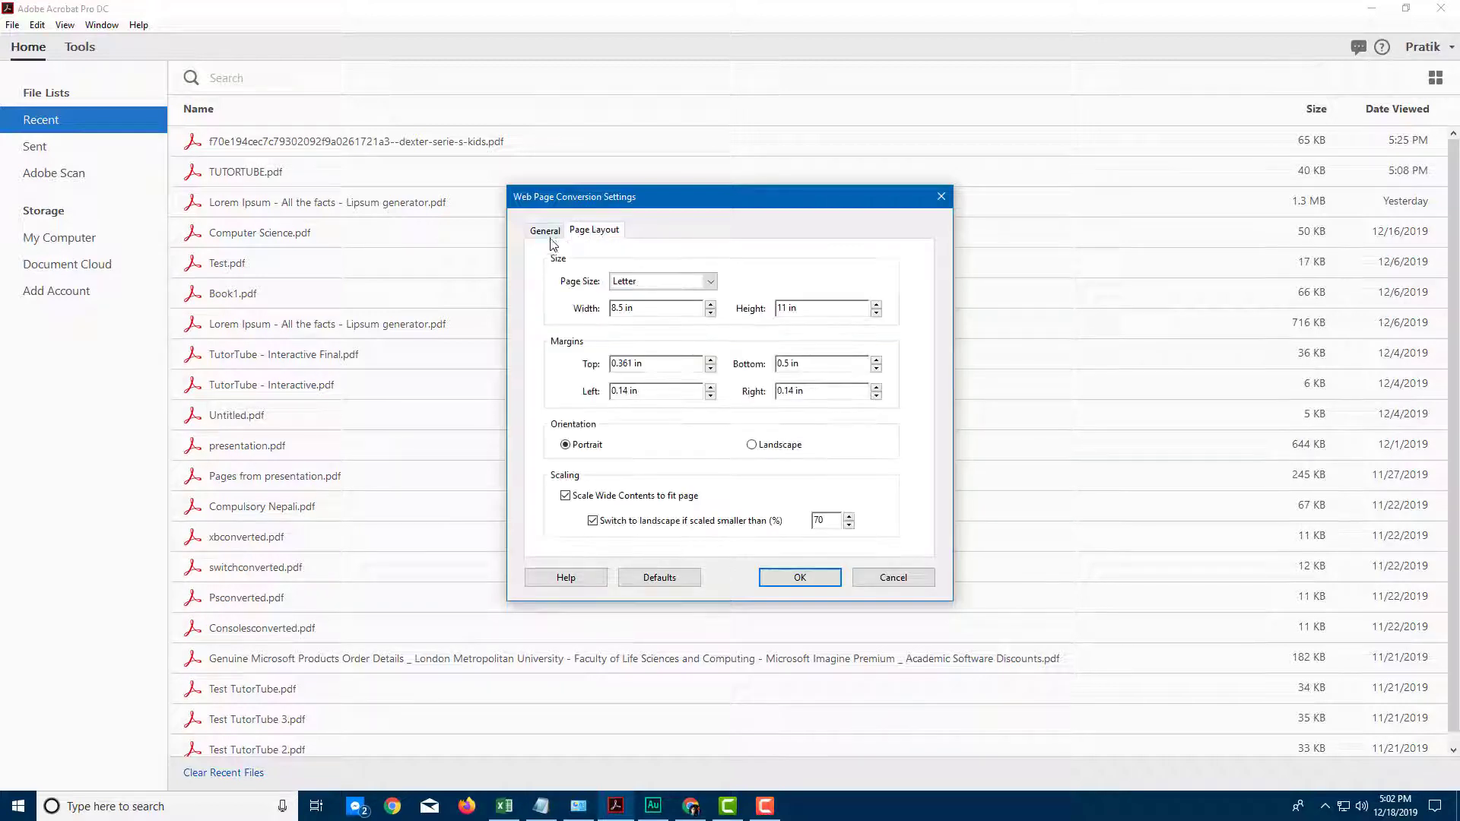
pyautogui.click(709, 283)
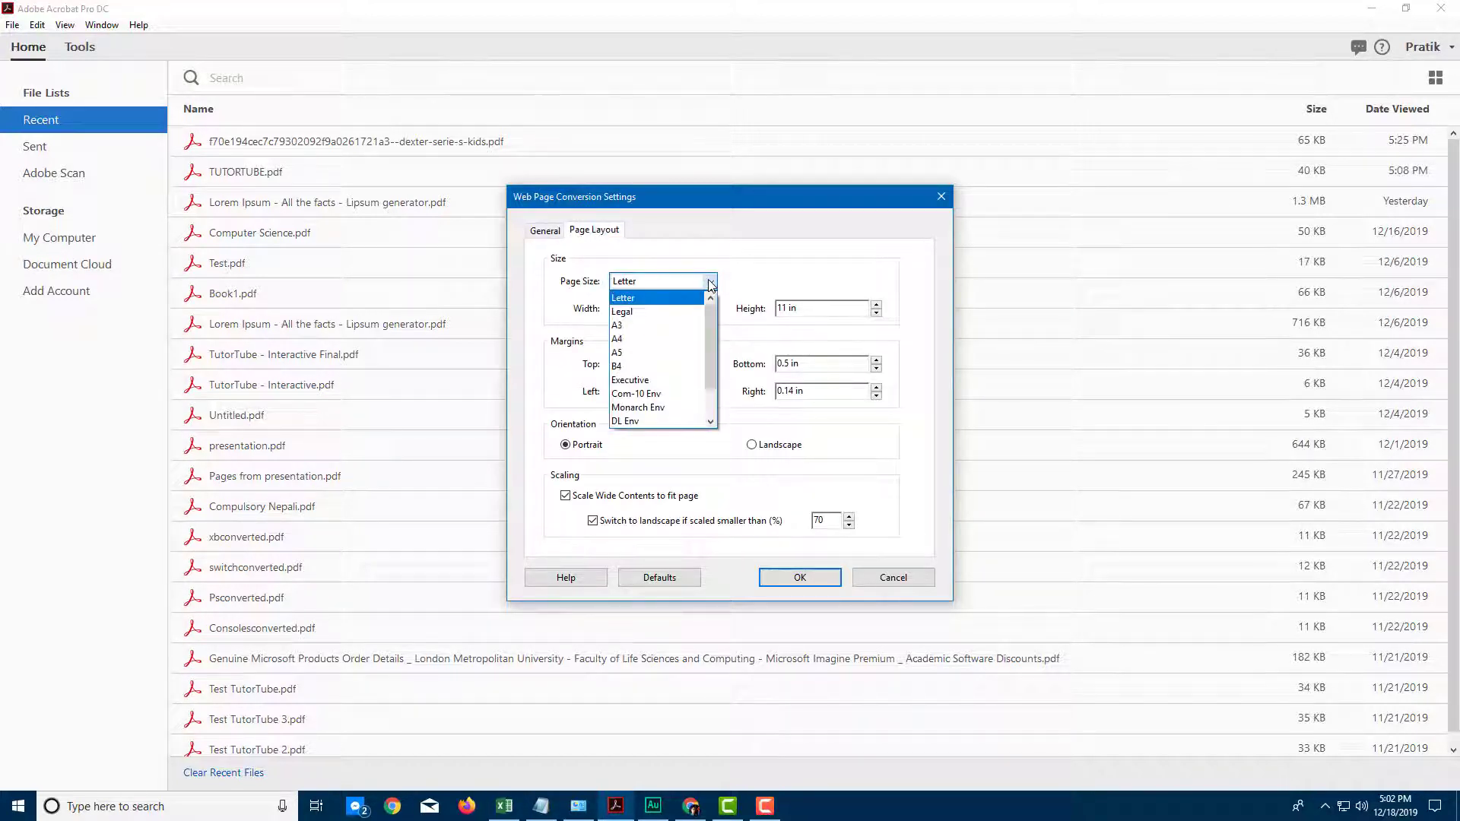
pyautogui.click(658, 339)
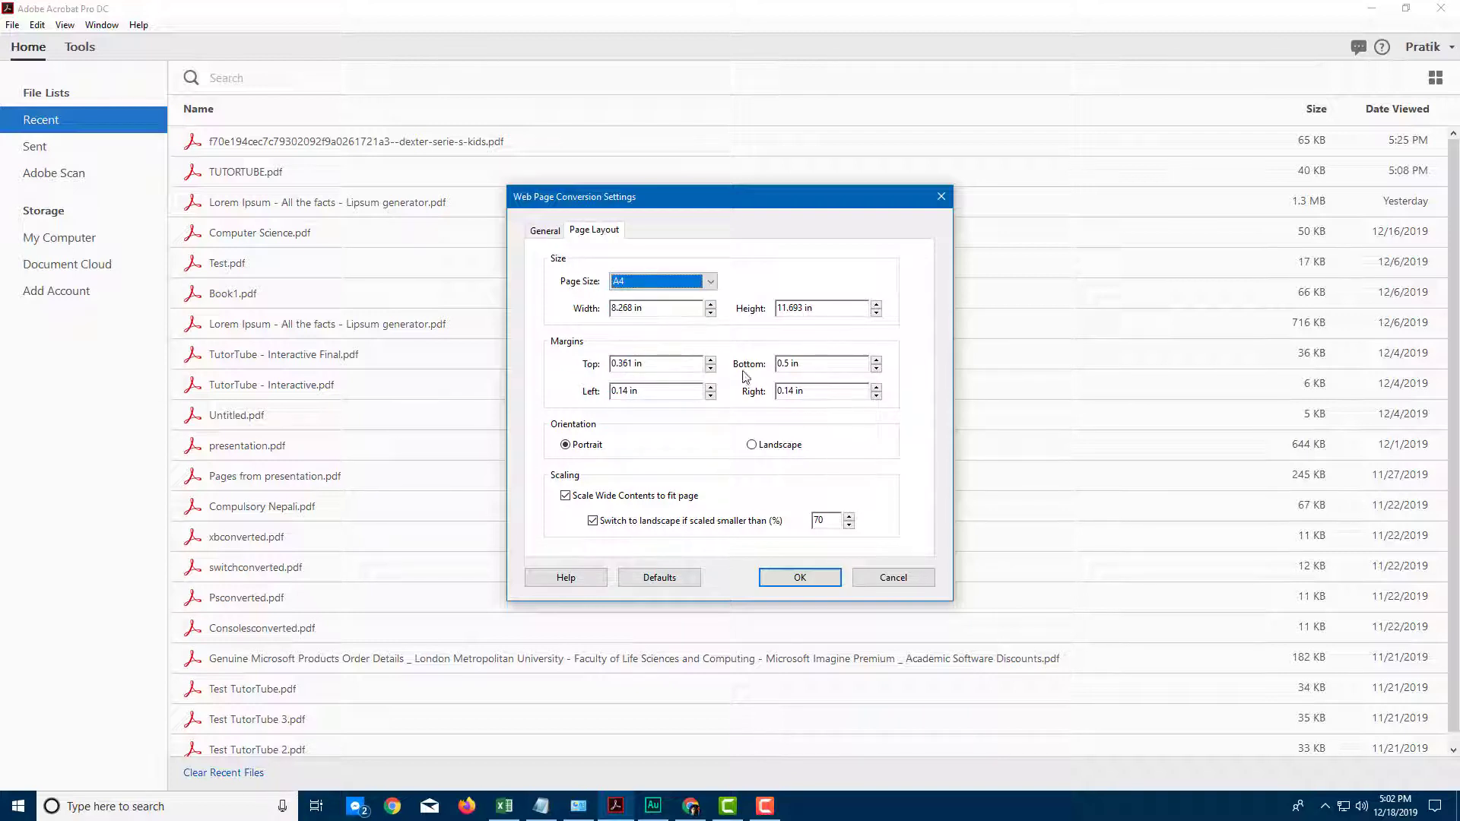
pyautogui.click(769, 447)
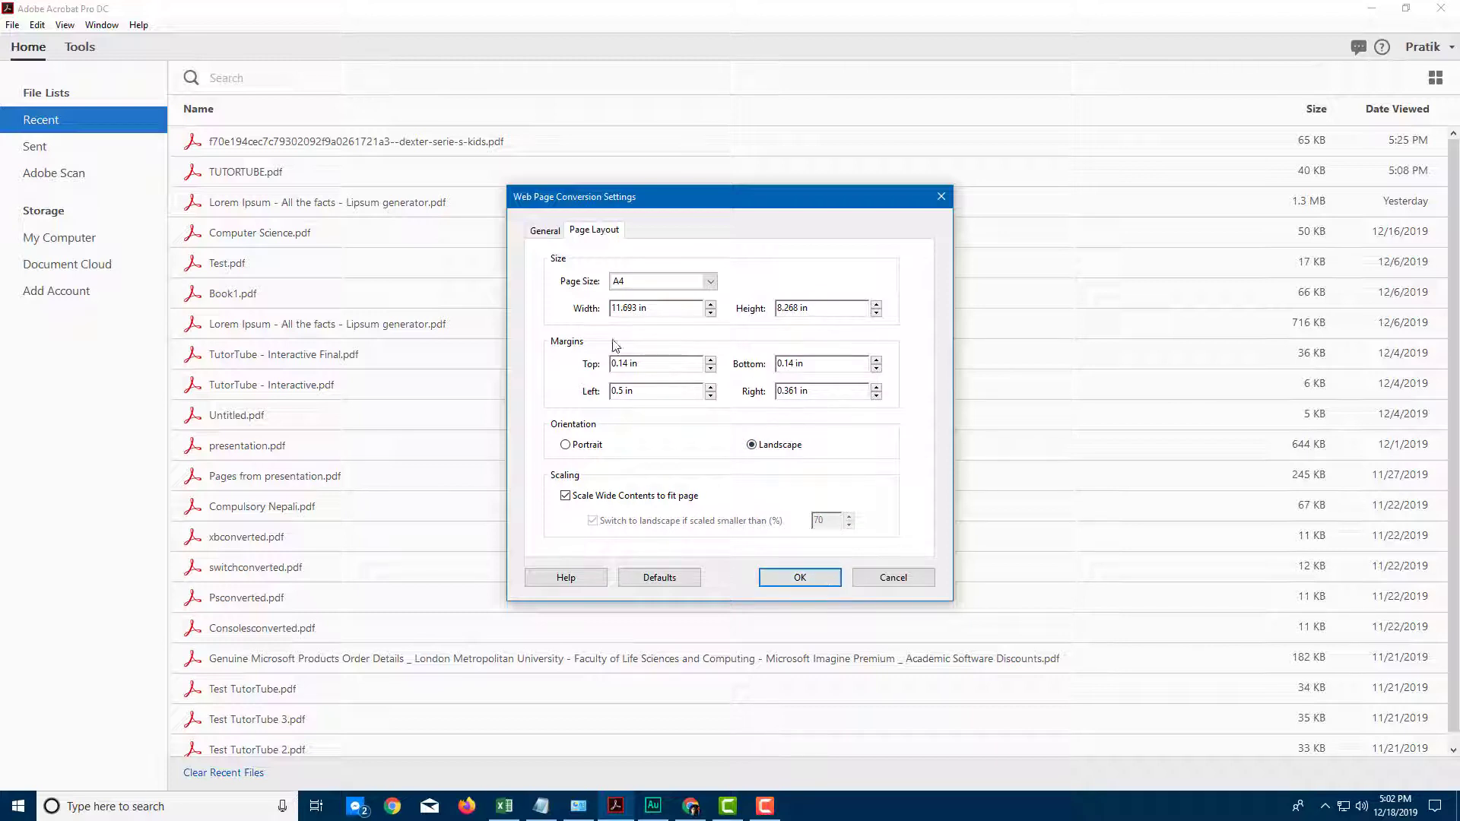
pyautogui.click(533, 232)
pyautogui.click(821, 580)
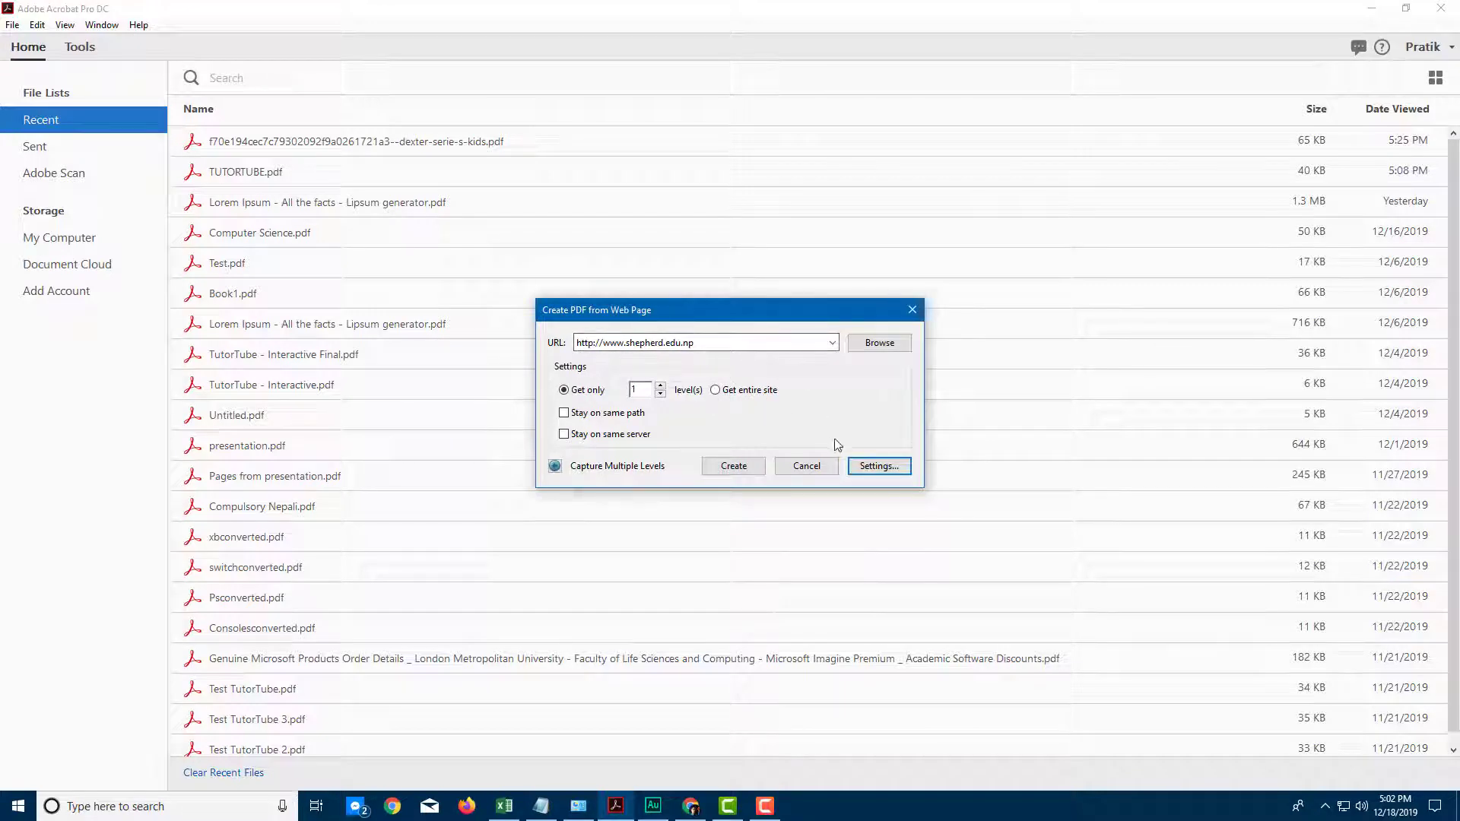
# Create the PDF from shepherd.edu.np and scroll through it to the footer on page 6.
pyautogui.click(738, 467)
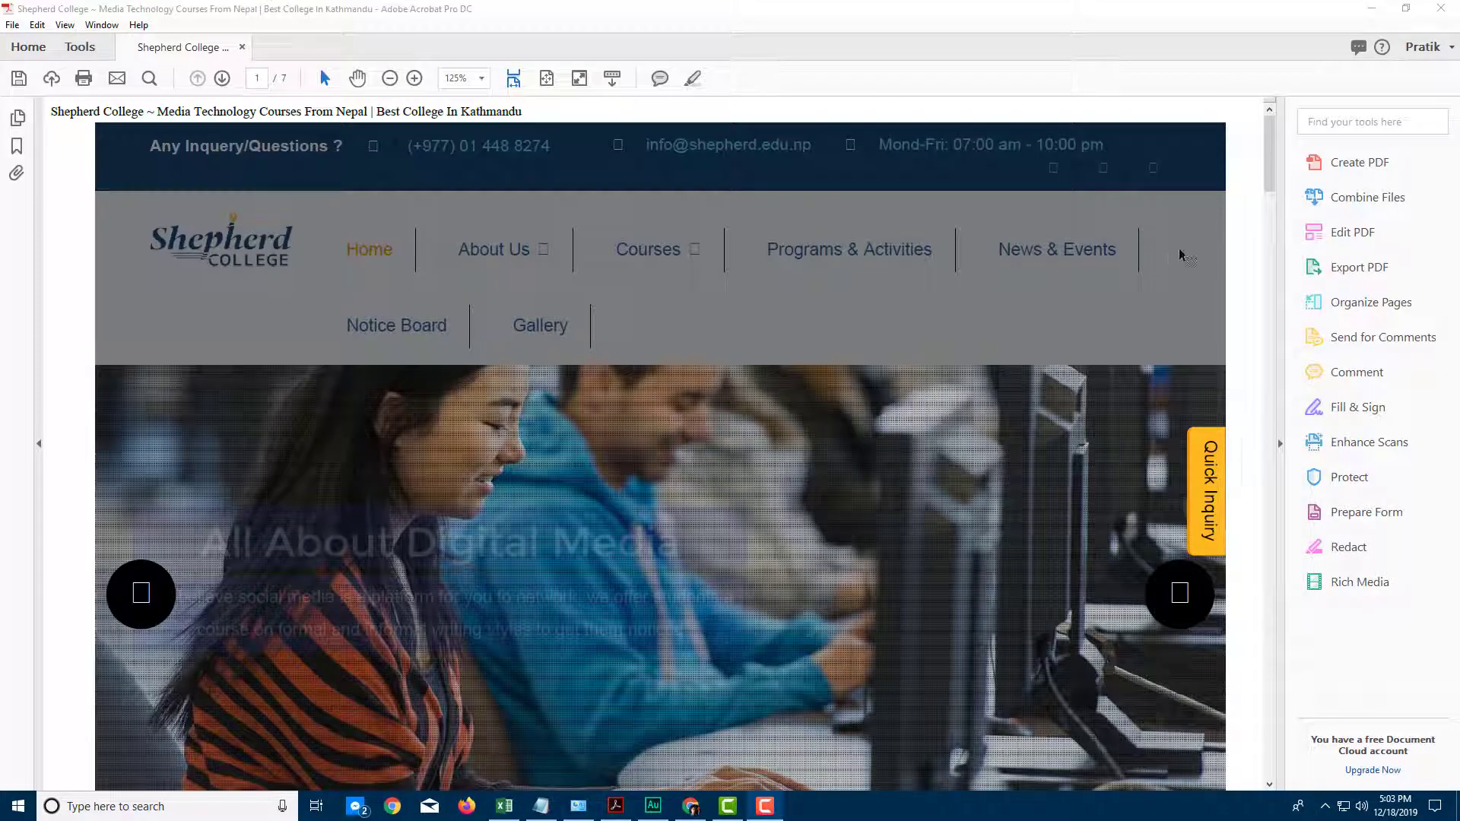
pyautogui.scroll(-3, 1183, 255)
pyautogui.scroll(3, 1171, 270)
pyautogui.scroll(-3, 768, 313)
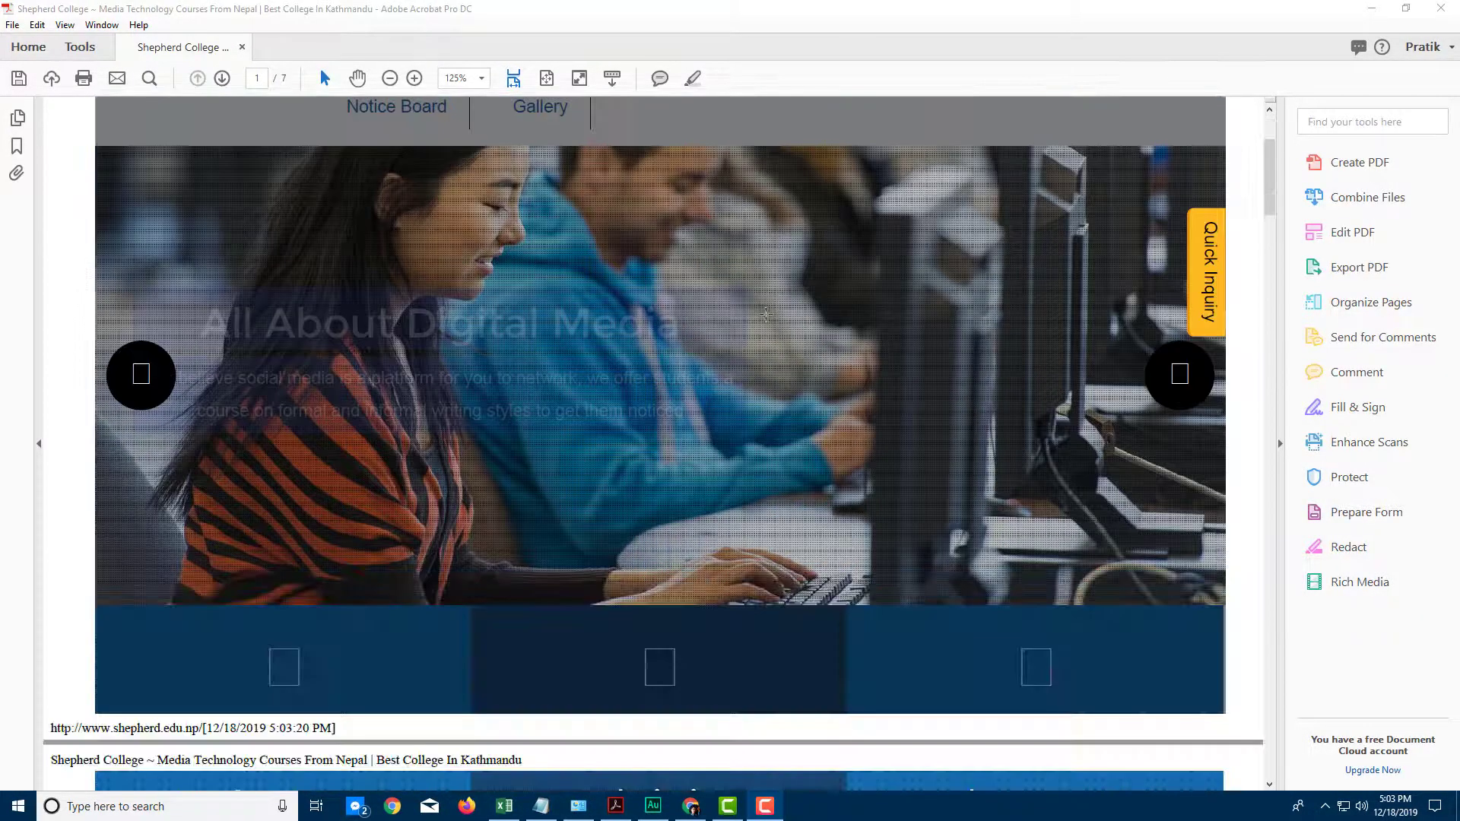
pyautogui.scroll(-20, 768, 313)
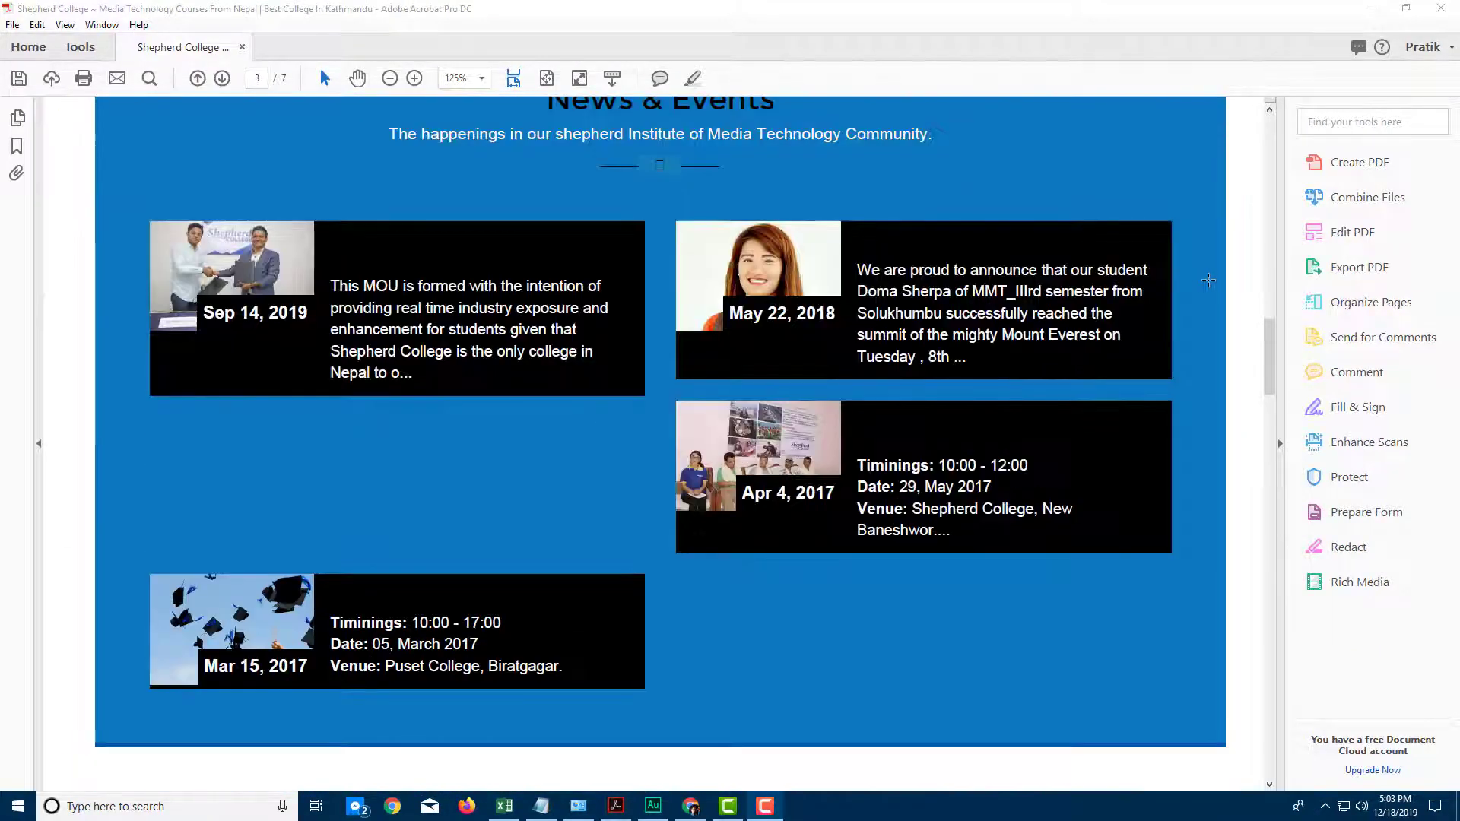
pyautogui.moveTo(1269, 391); pyautogui.dragTo(705, 365)
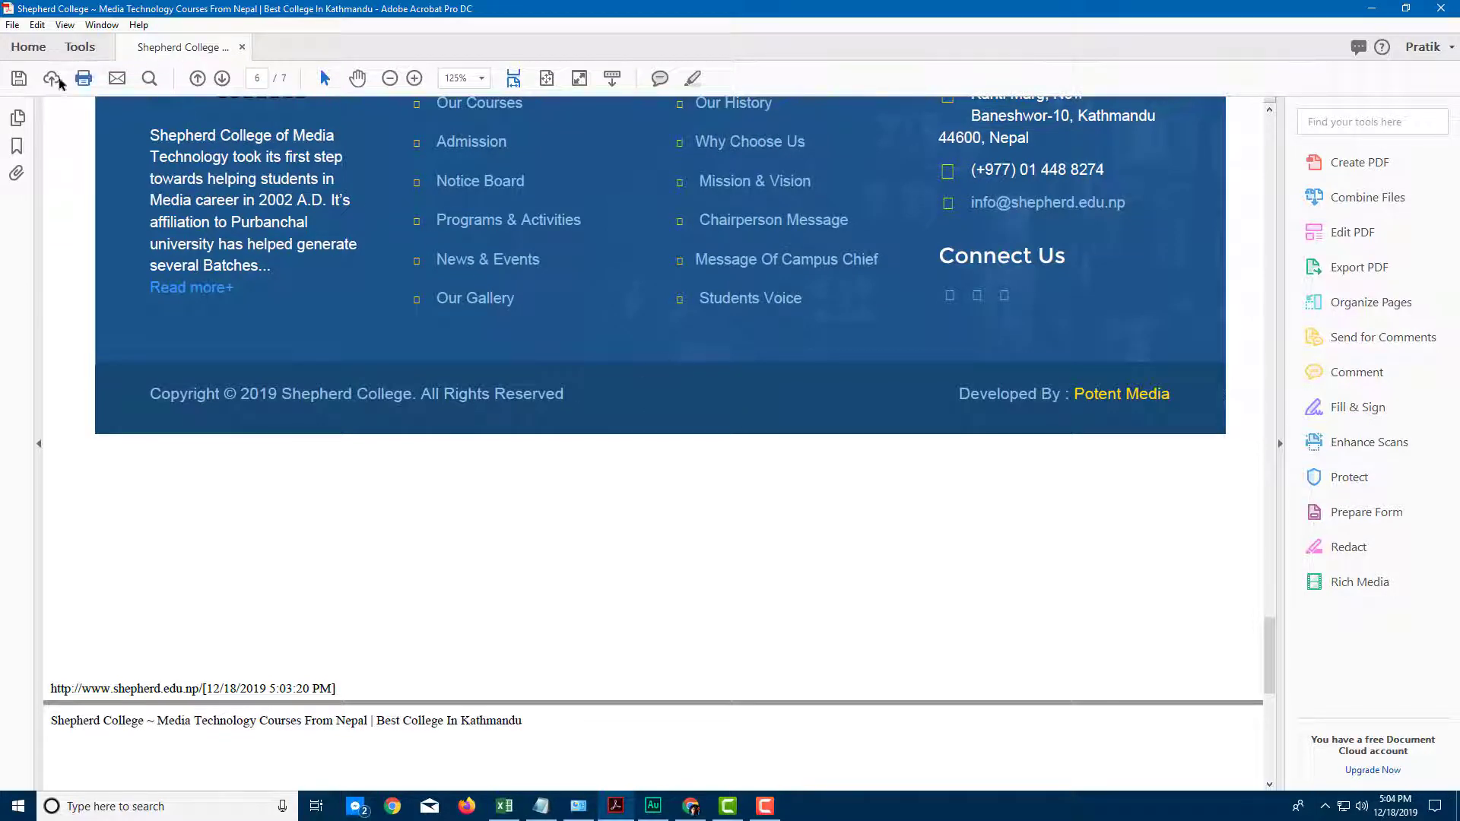
# Open Create PDF from Web Page again from the File menu.
pyautogui.click(13, 25)
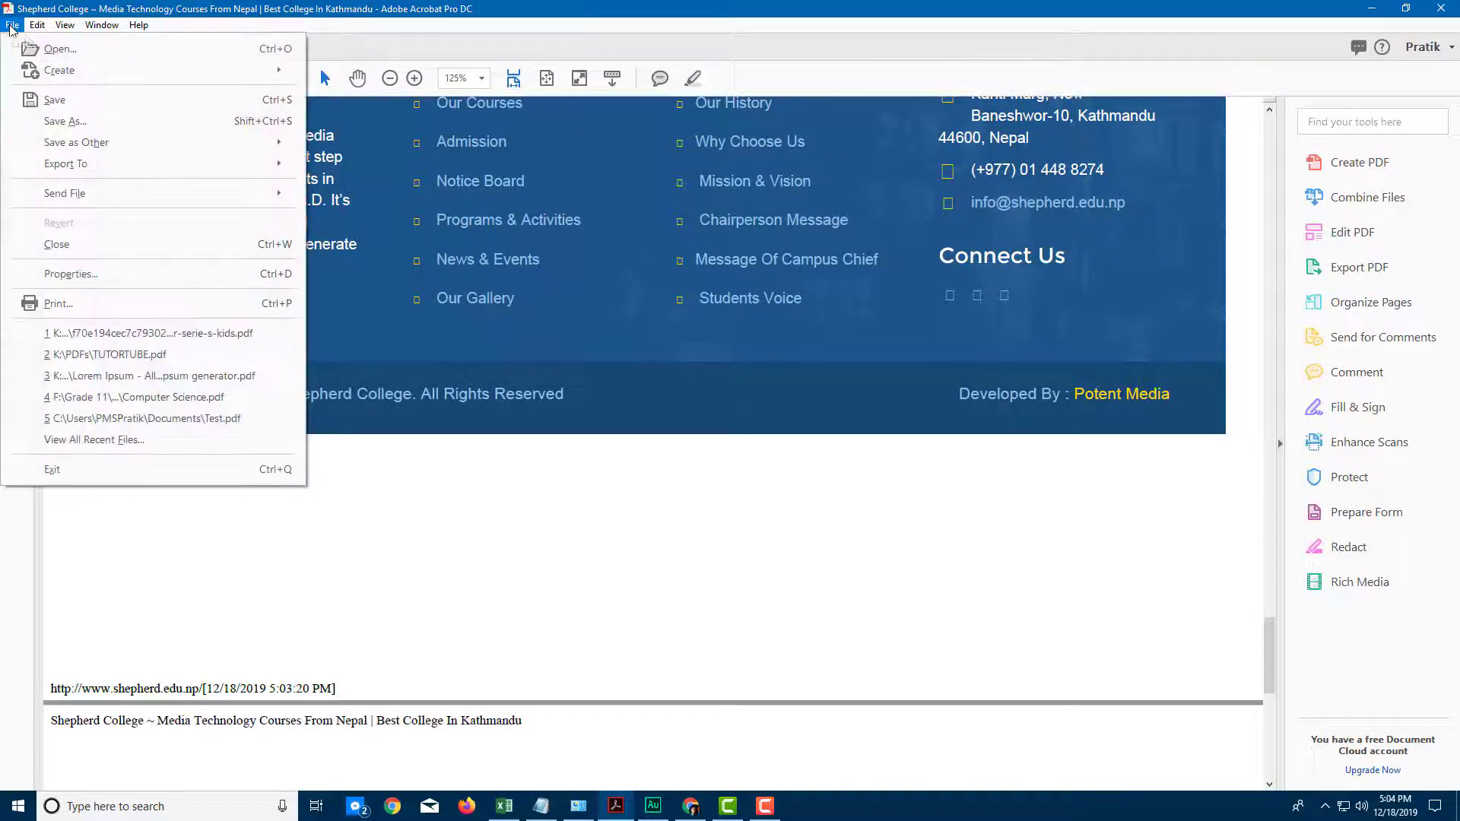
pyautogui.moveTo(152, 70)
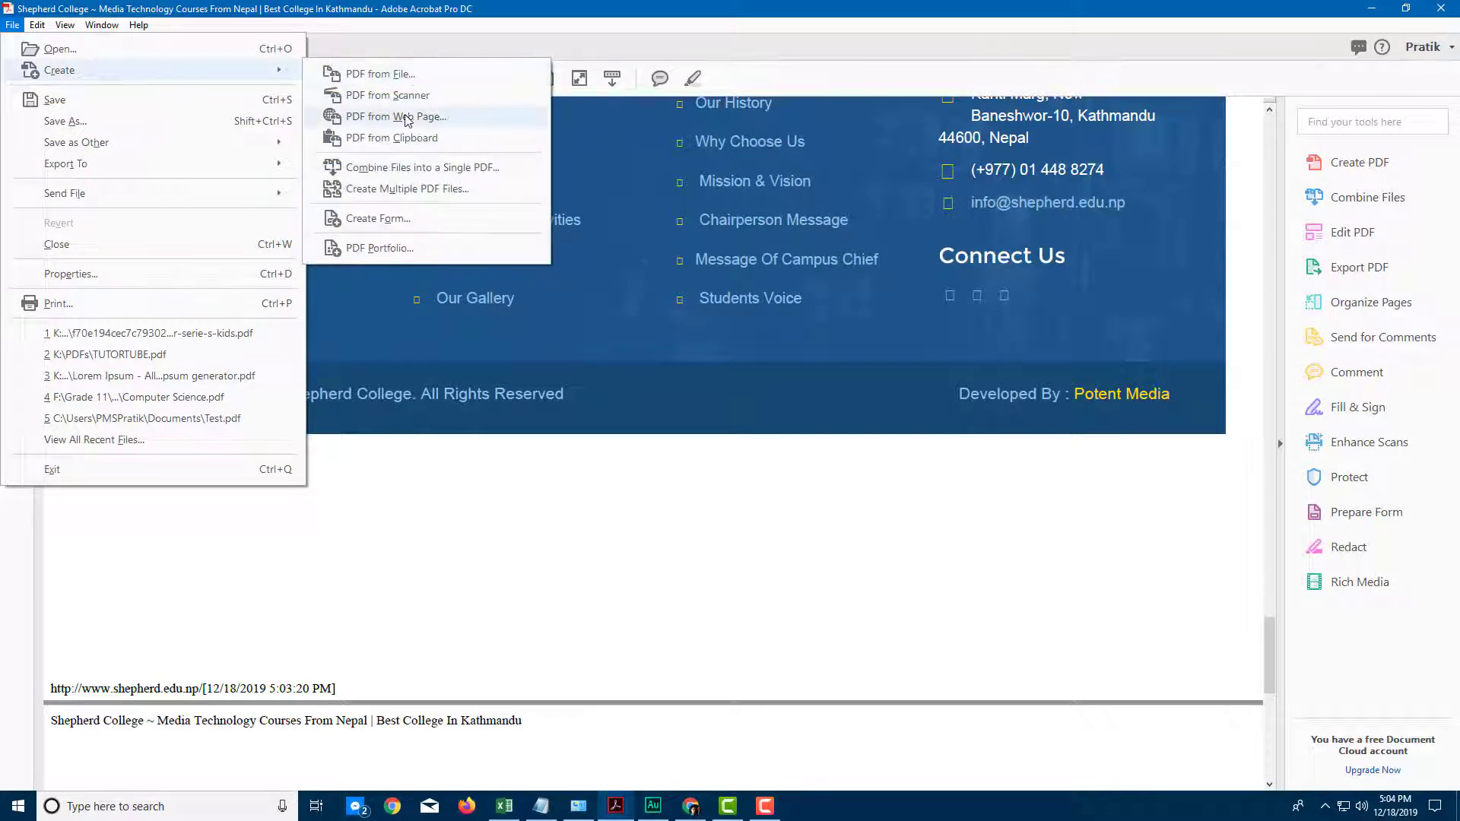
pyautogui.click(389, 118)
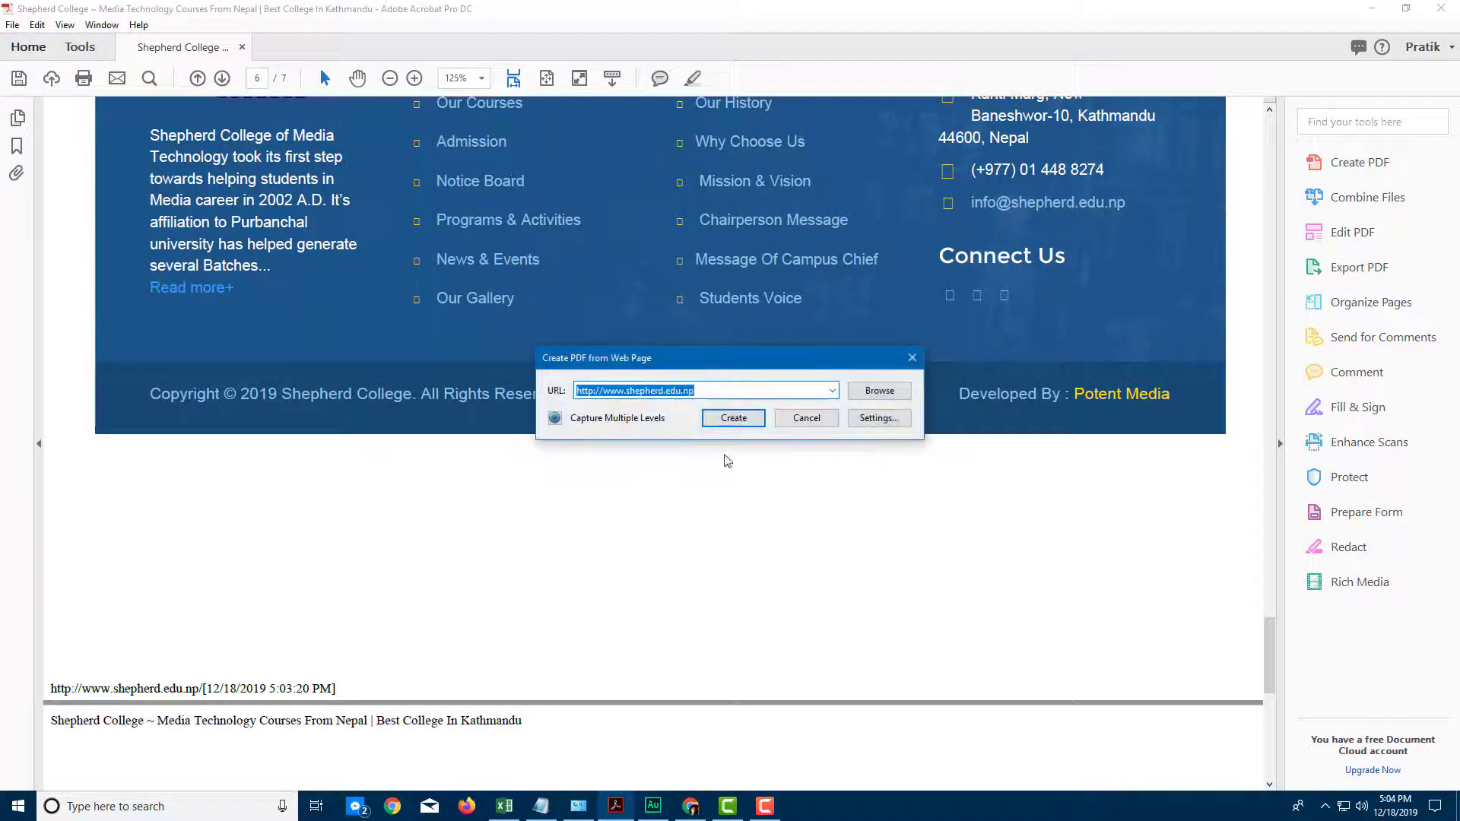
# Capture multiple levels, getting only 2 levels on the same server, and start the download.
pyautogui.click(556, 419)
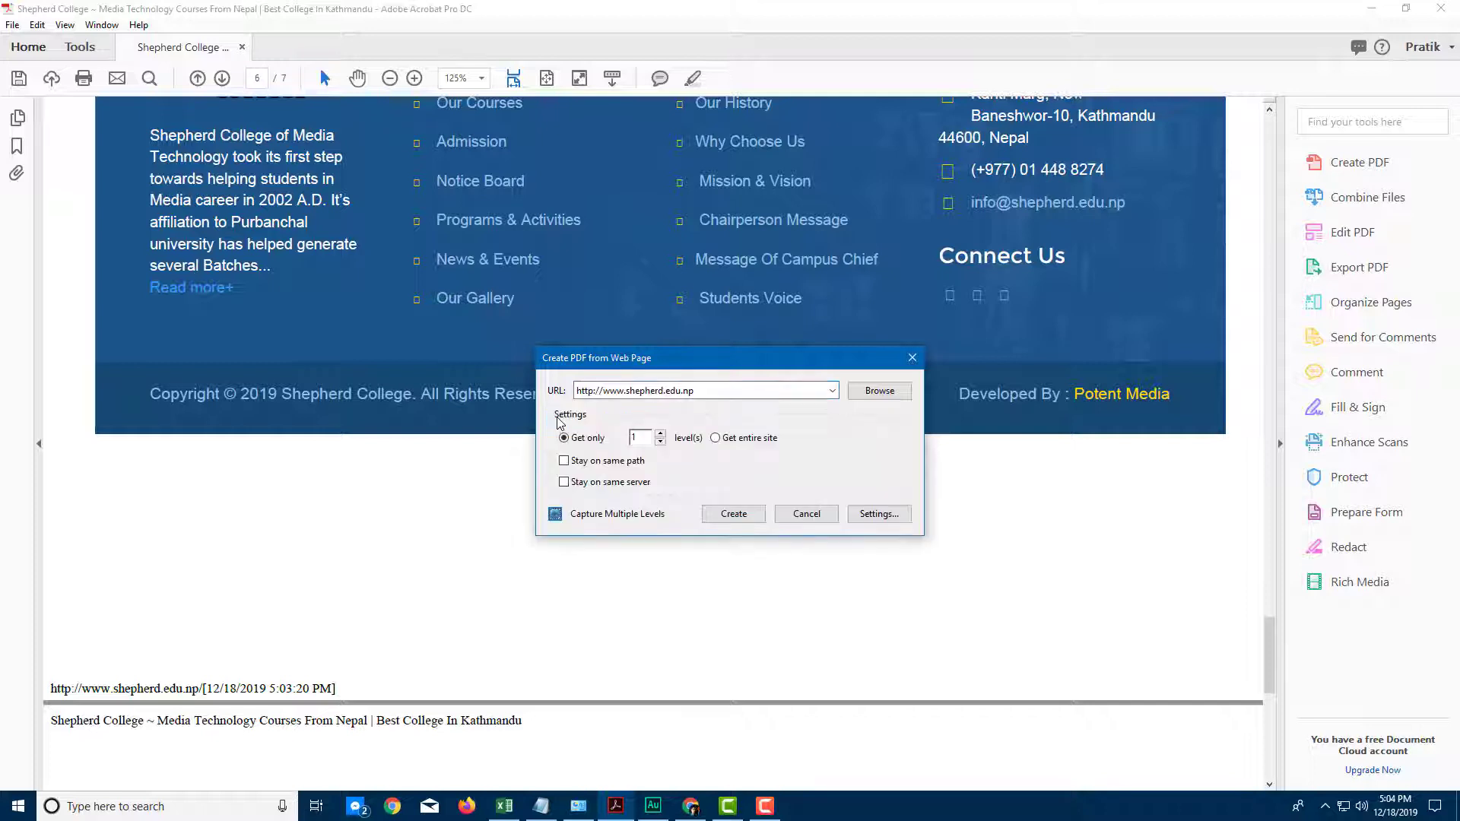
pyautogui.click(659, 434)
pyautogui.click(726, 439)
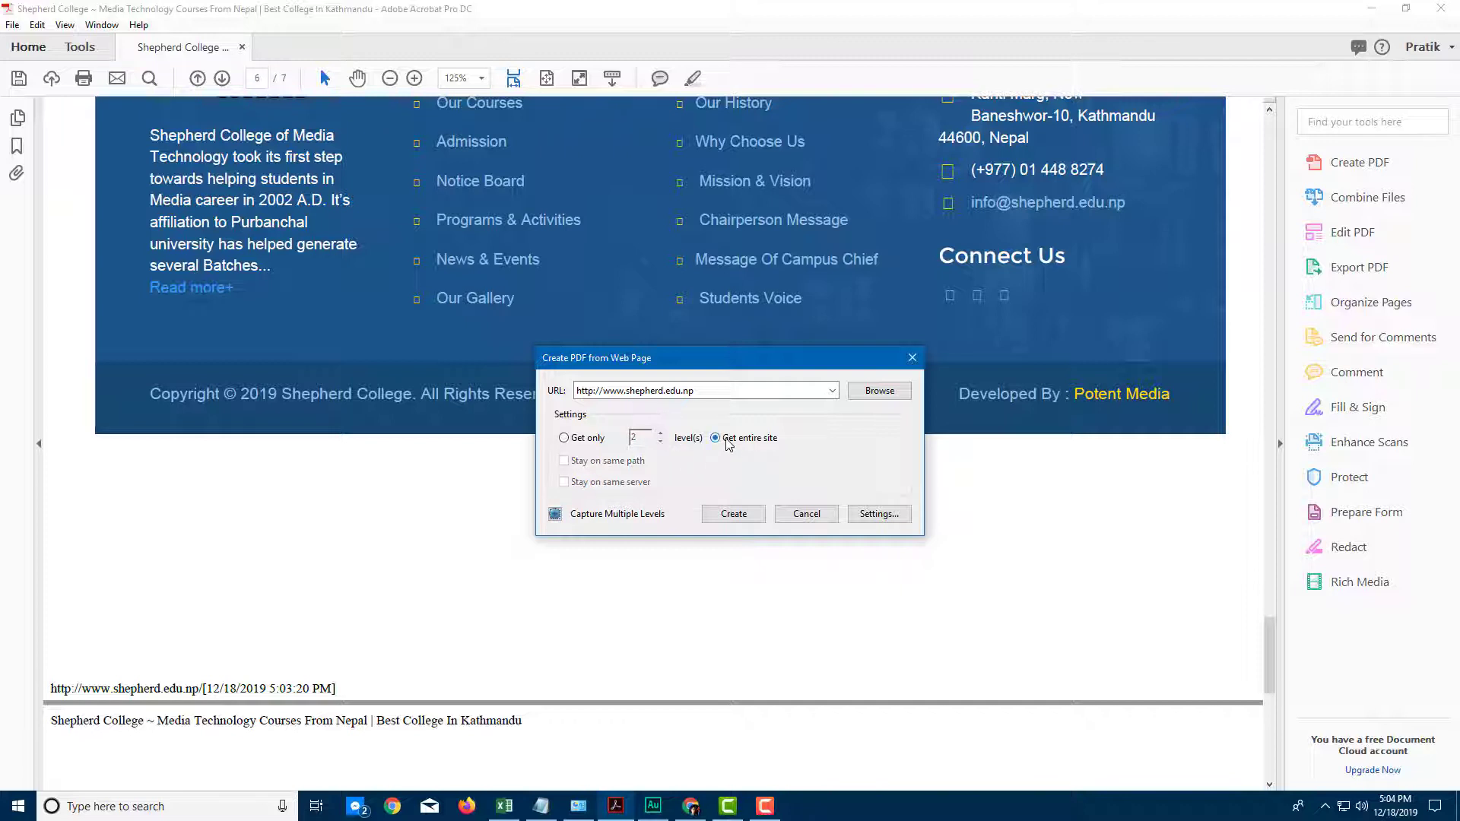
pyautogui.click(598, 441)
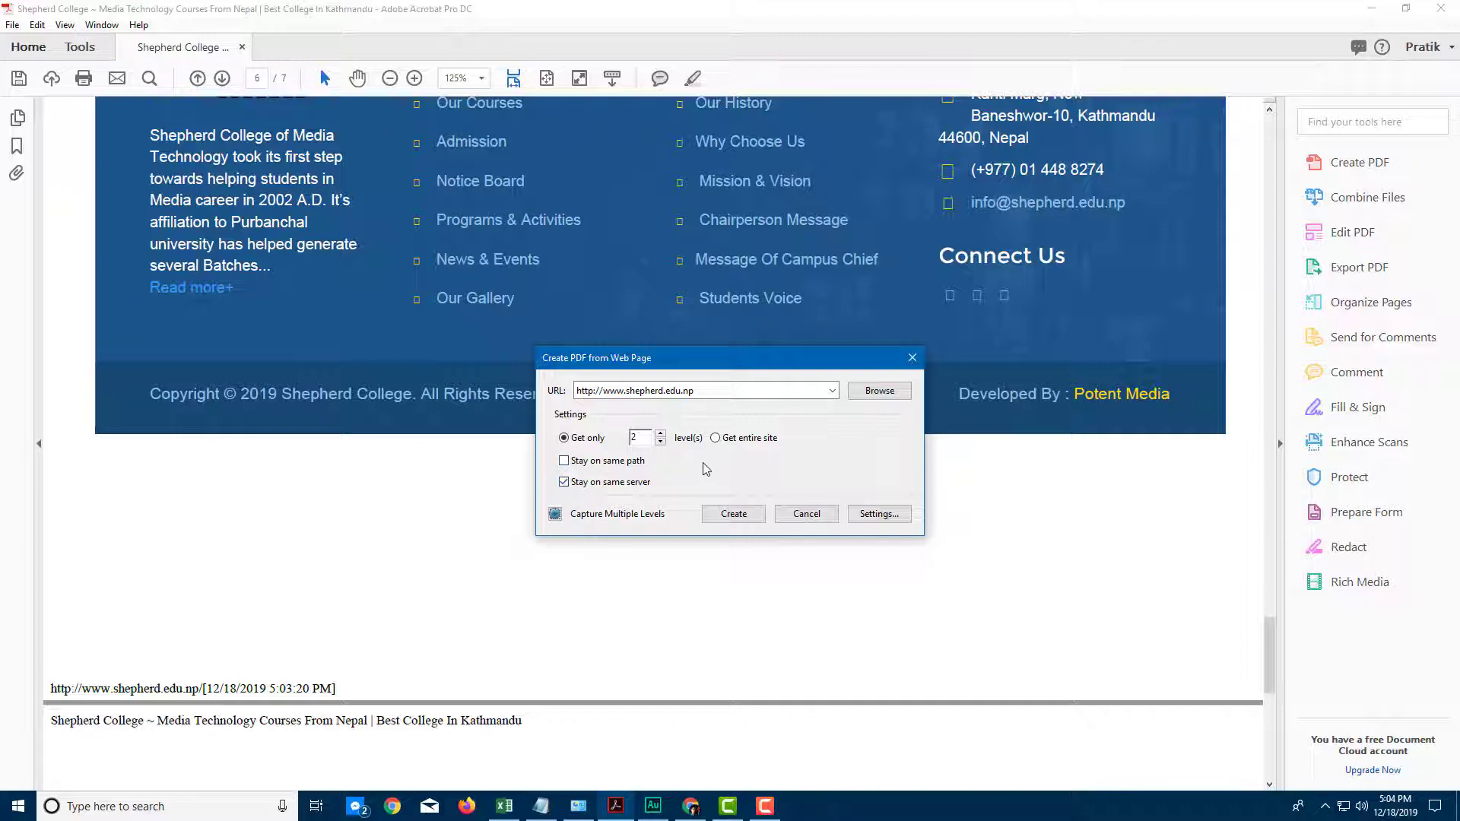
pyautogui.click(735, 515)
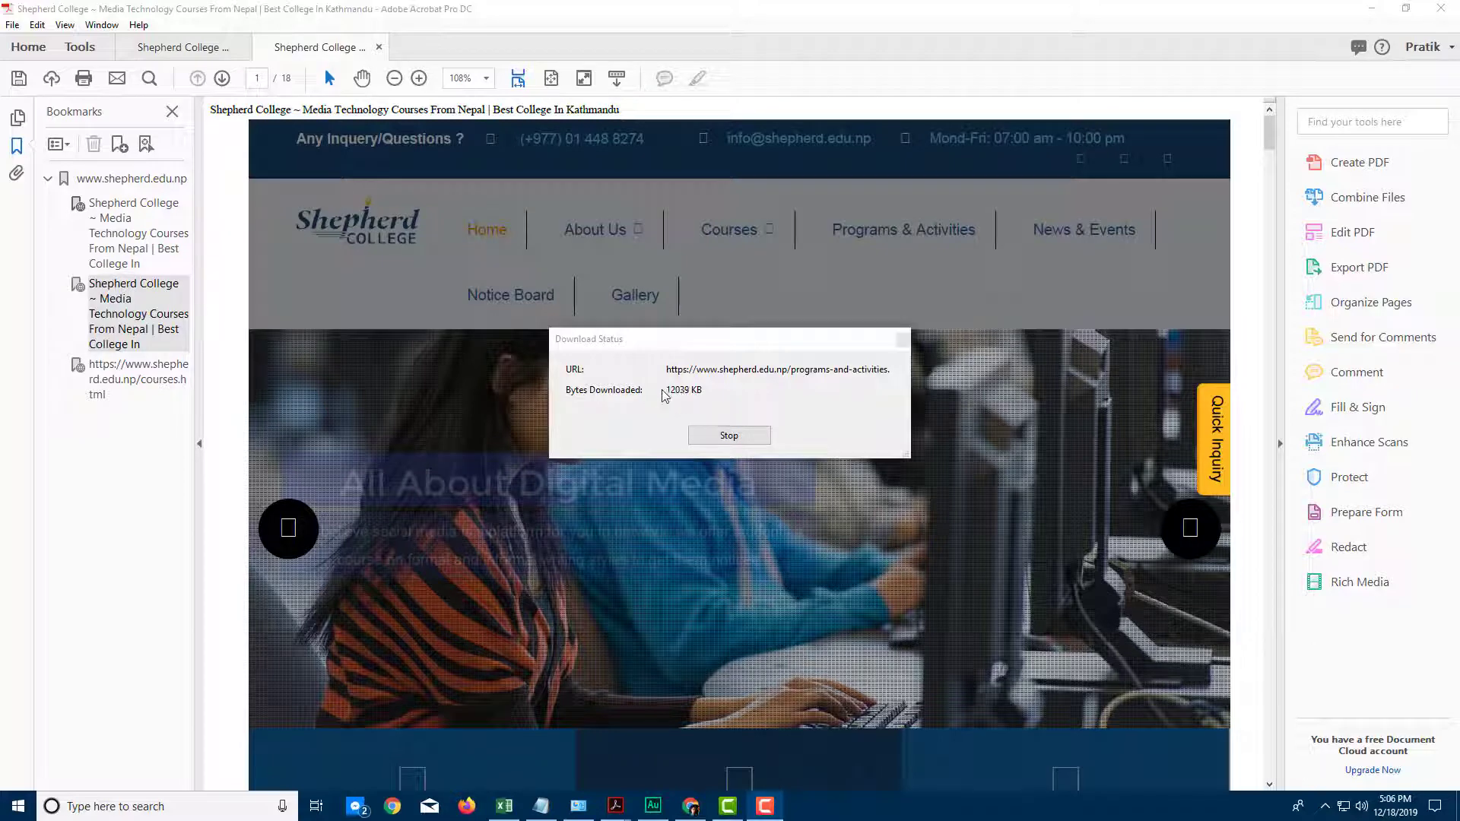
# Jump through the capture's bookmarks, including the courses.html page, and scroll through its pages.
pyautogui.moveTo(1269, 140); pyautogui.dragTo(1270, 175)
pyautogui.click(123, 257)
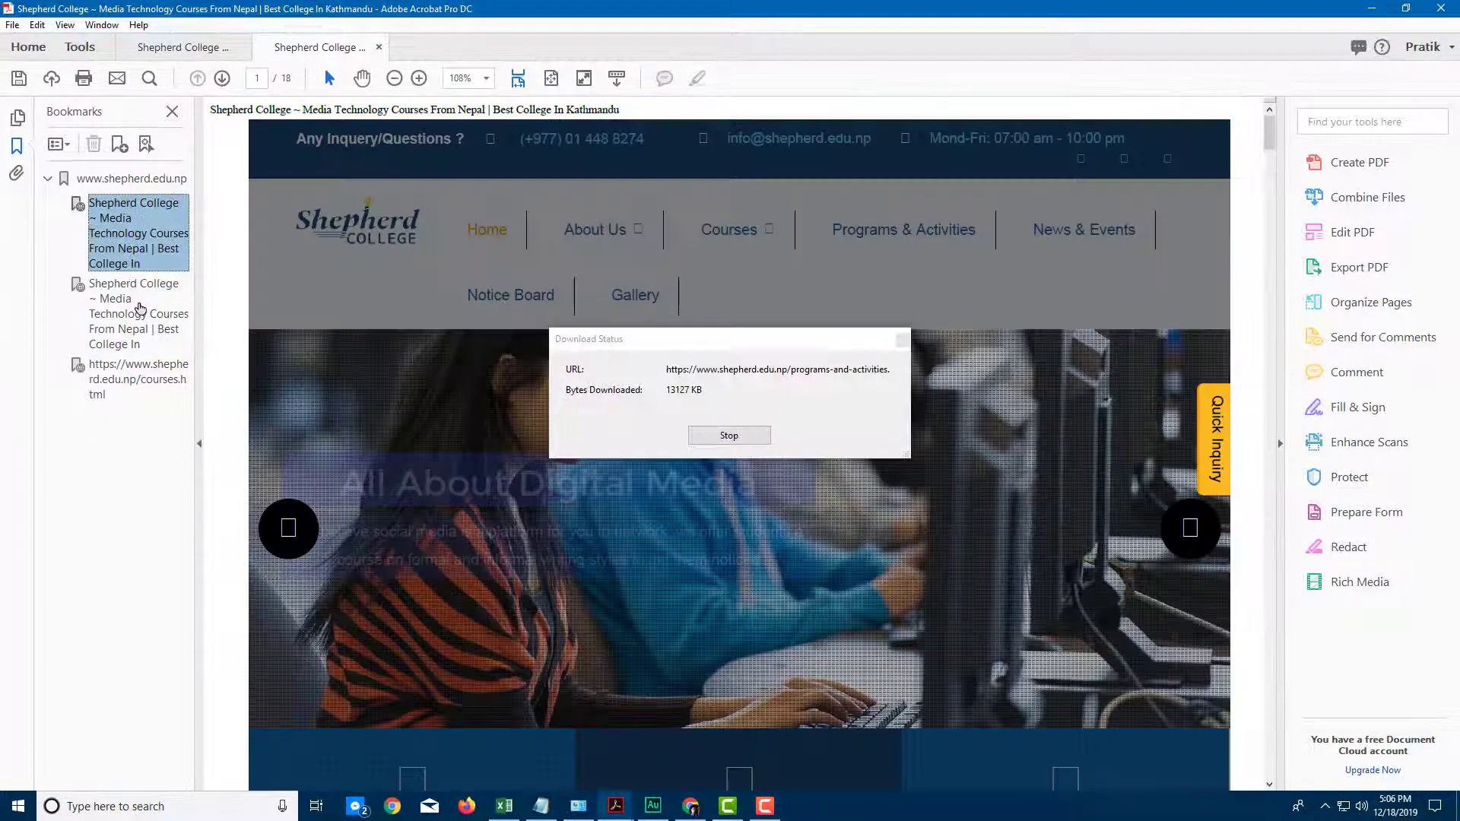
pyautogui.click(140, 309)
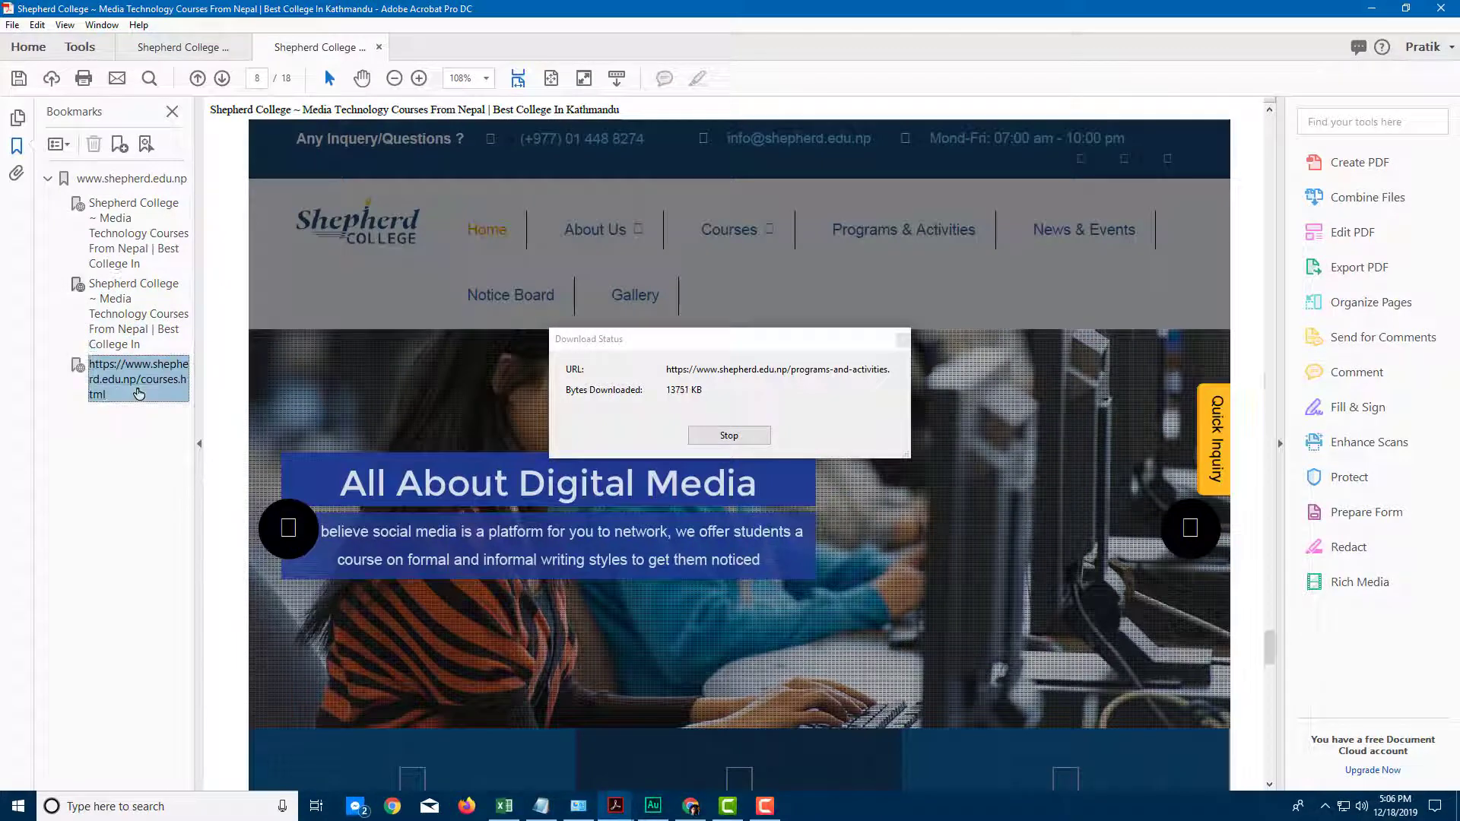
pyautogui.click(139, 393)
pyautogui.scroll(-3, 928, 323)
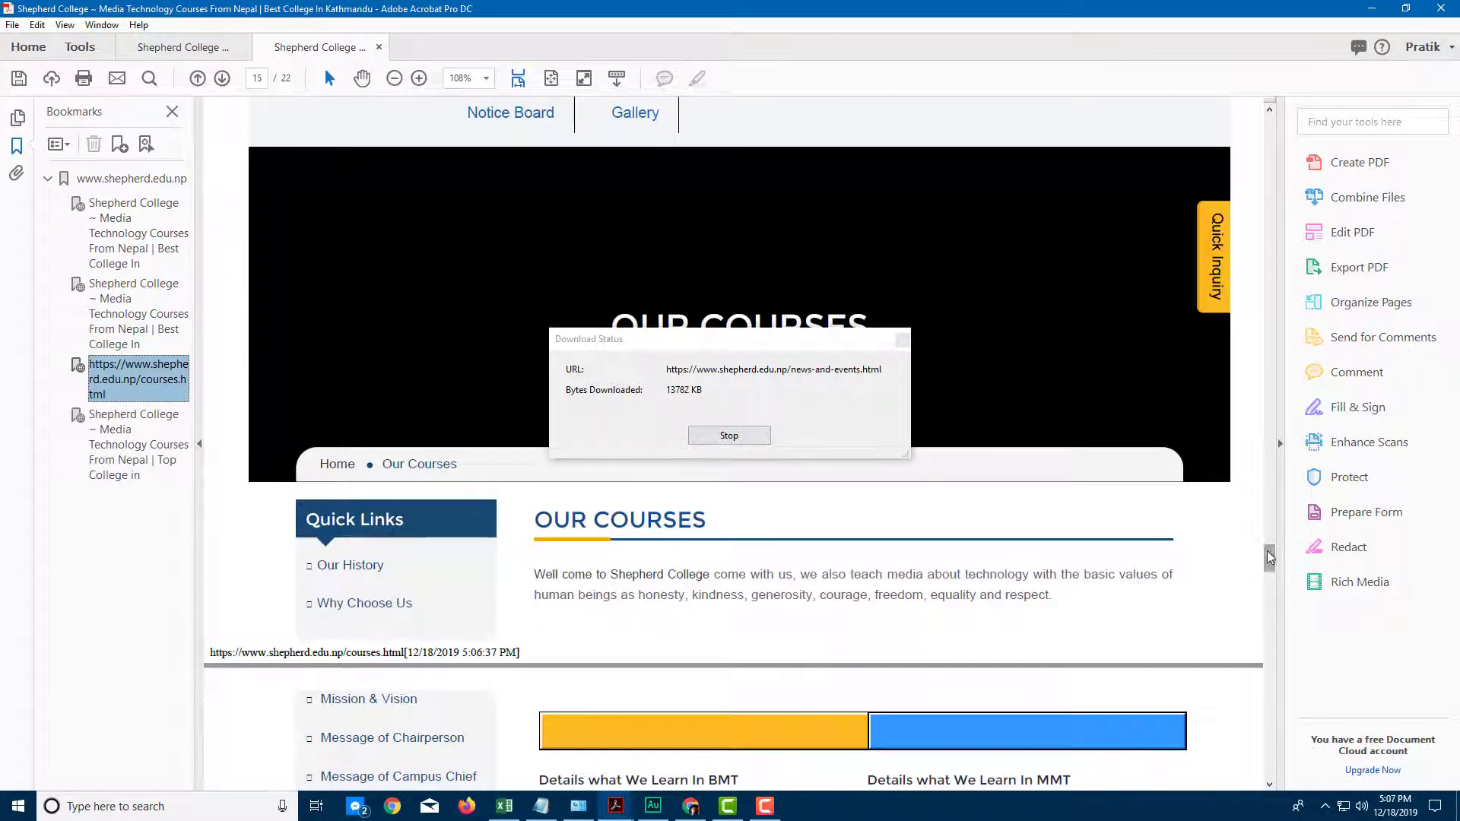
pyautogui.moveTo(1269, 558)
pyautogui.mouseDown()
pyautogui.moveTo(1266, 754)
pyautogui.moveTo(1276, 640)
pyautogui.moveTo(1248, 576)
pyautogui.mouseUp()
pyautogui.scroll(-5, 1251, 582)
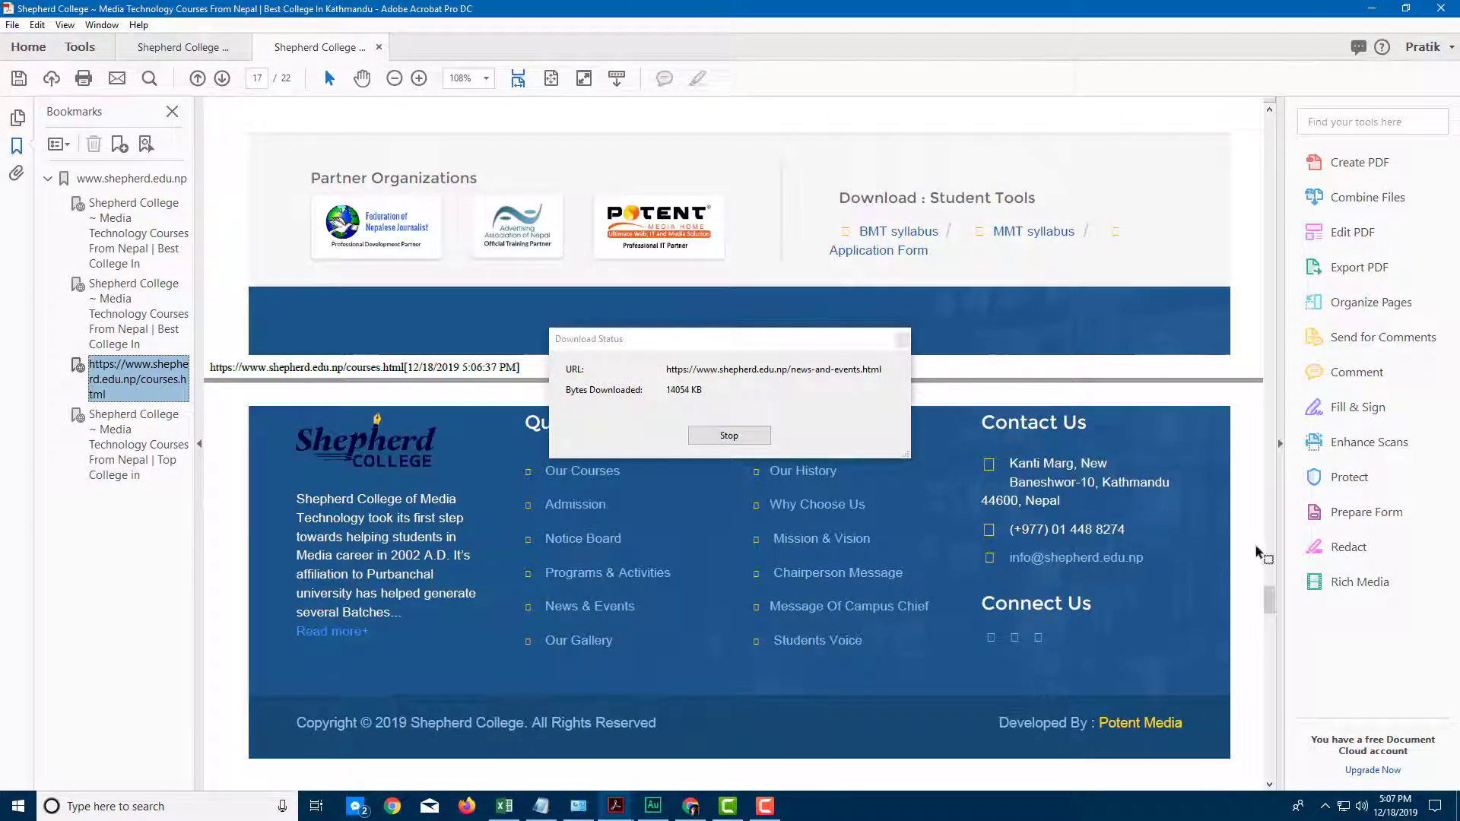
pyautogui.scroll(-7, 1262, 559)
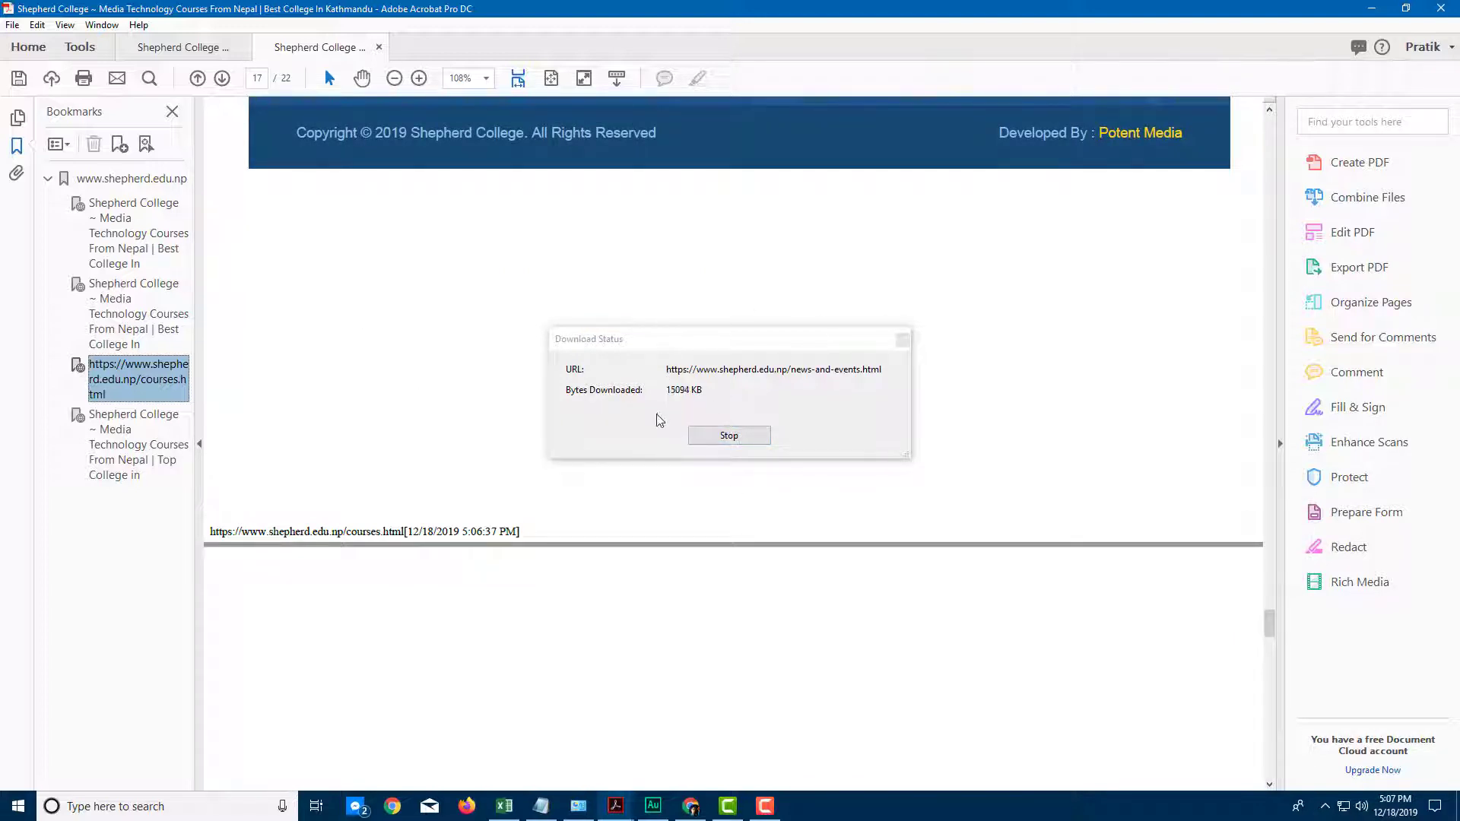
# Stop the download, return to page 1, and scroll down to the History section.
pyautogui.click(743, 438)
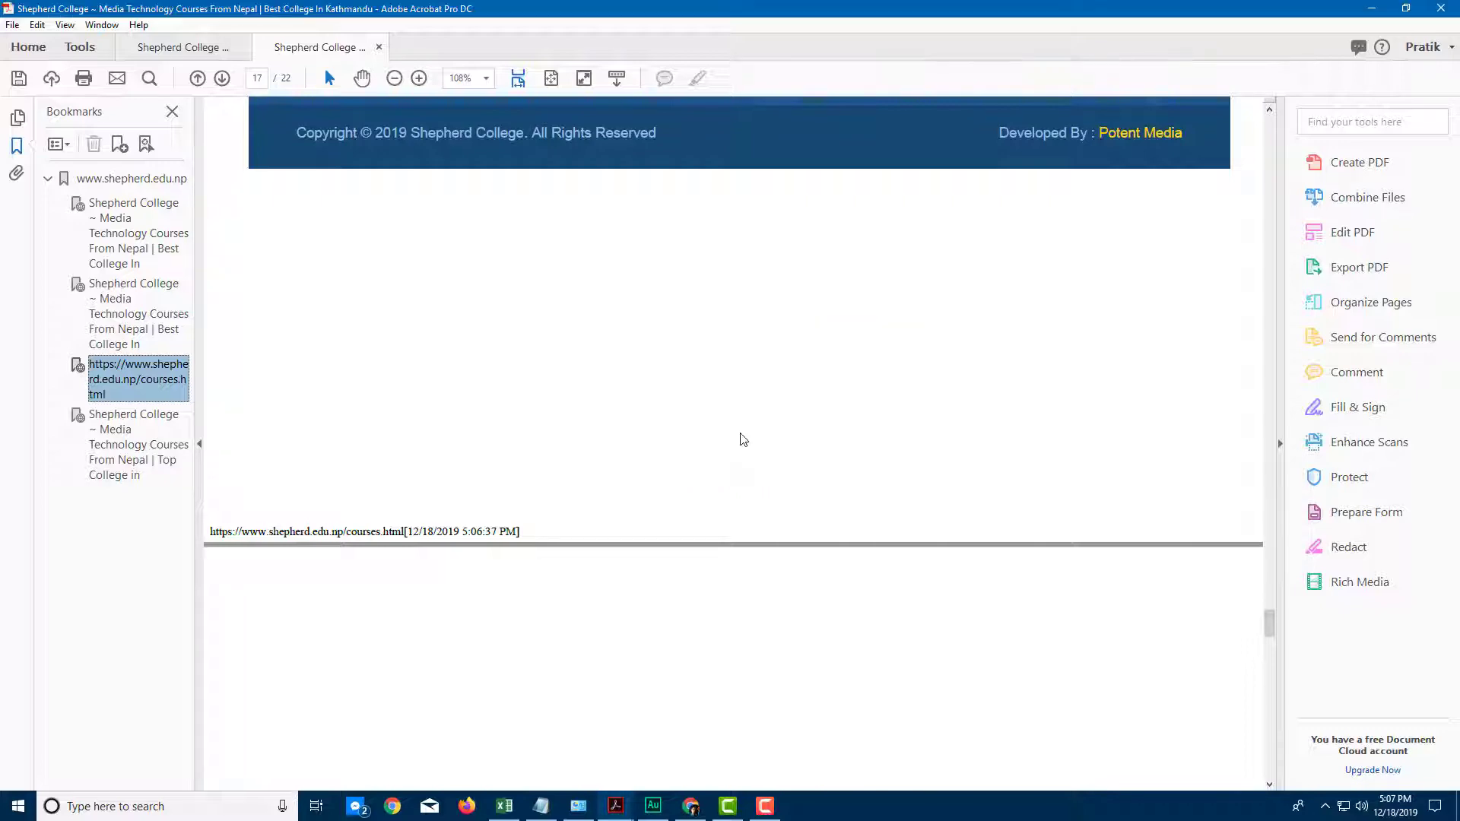
pyautogui.moveTo(1270, 618); pyautogui.dragTo(1274, 282)
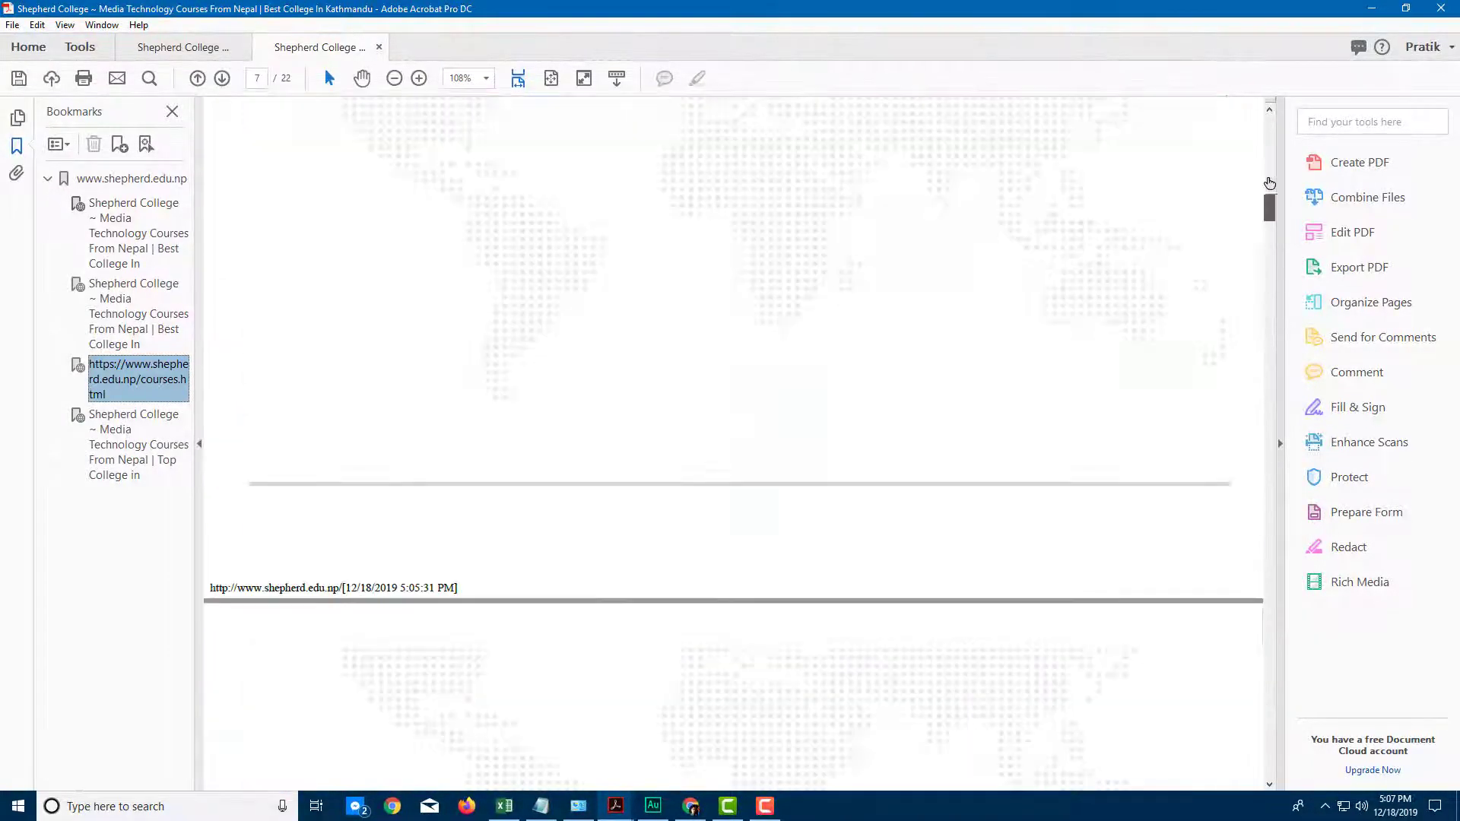
pyautogui.moveTo(1269, 181); pyautogui.dragTo(1284, 114)
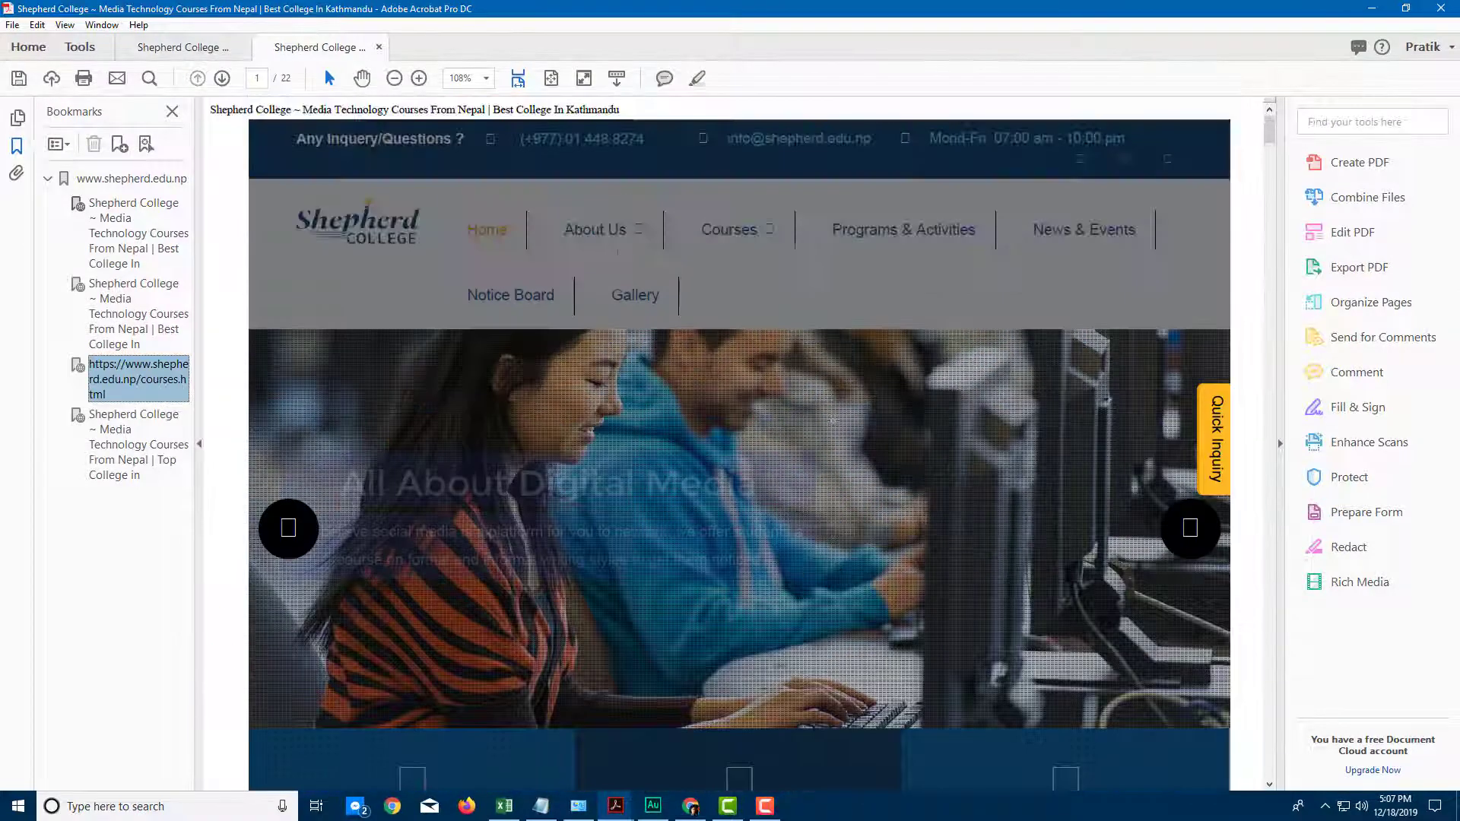
pyautogui.scroll(-15, 685, 407)
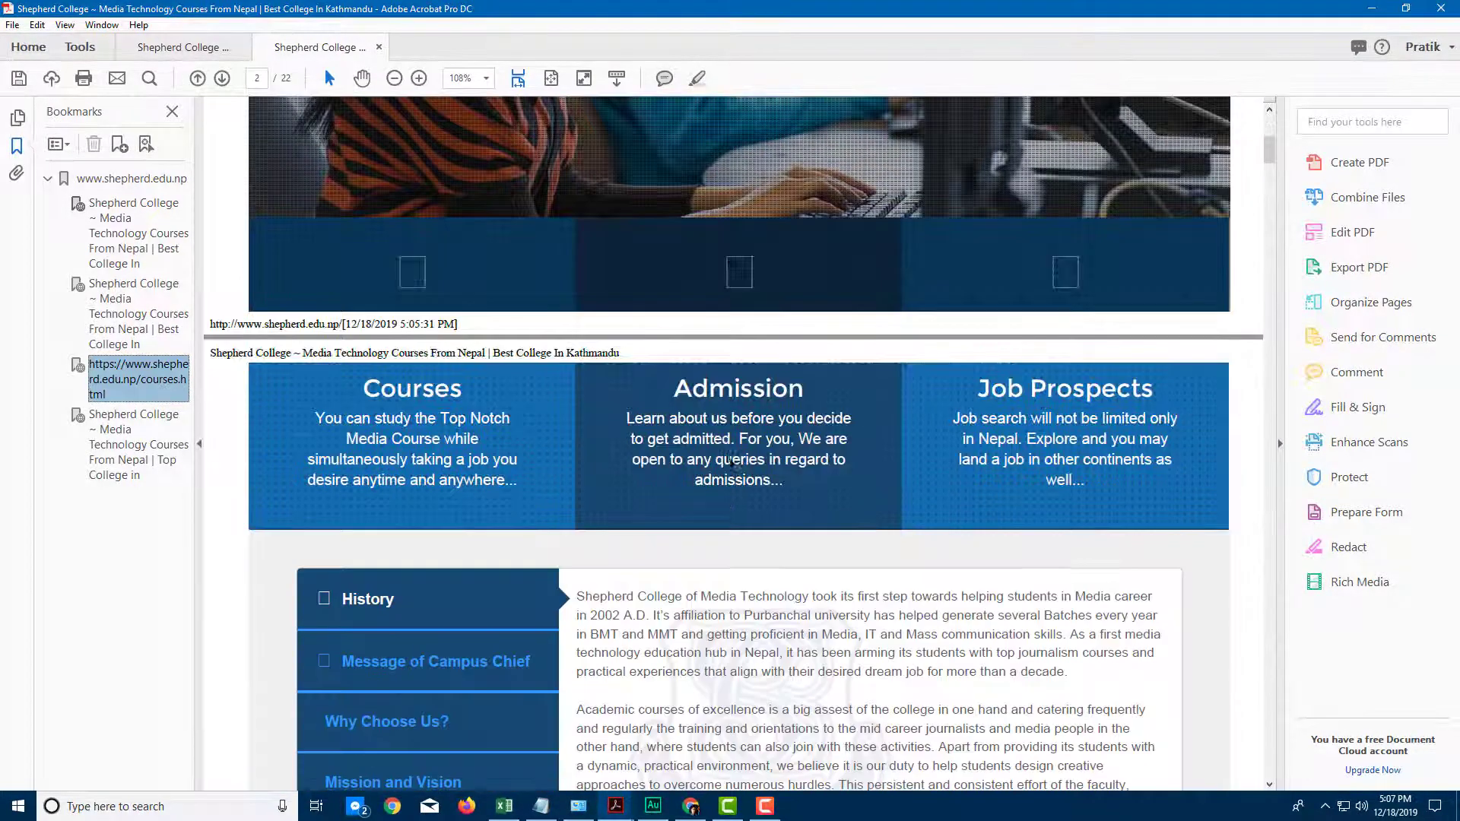